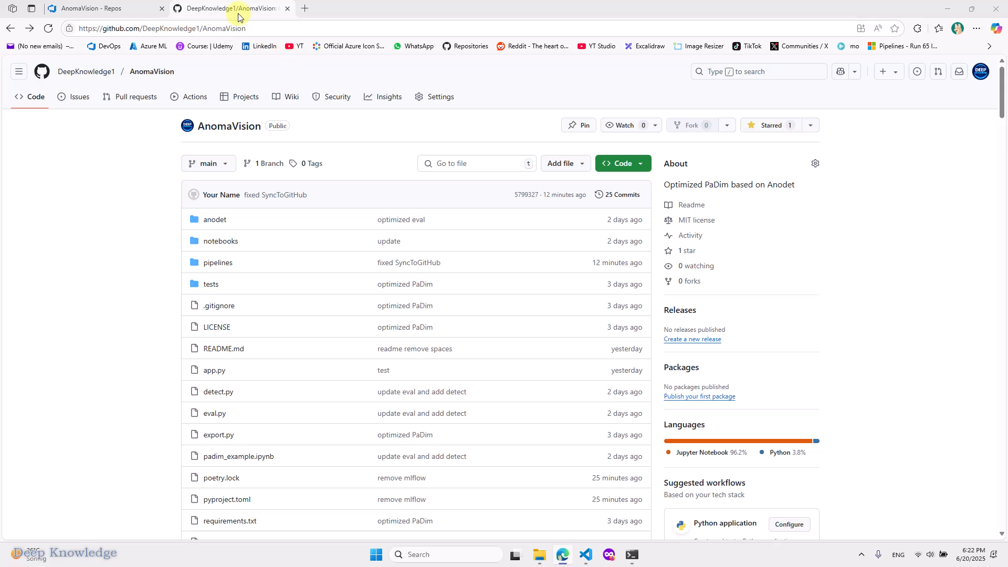
Step: Switch to the PowerShell terminal at the AnomaVision project folder and clear its output
double_click(222, 29)
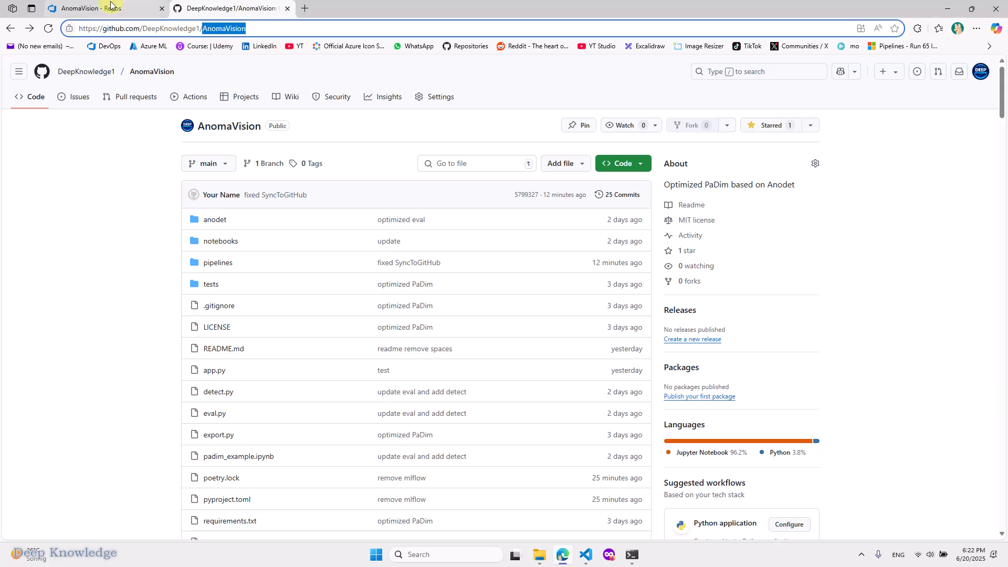
left_click(123, 15)
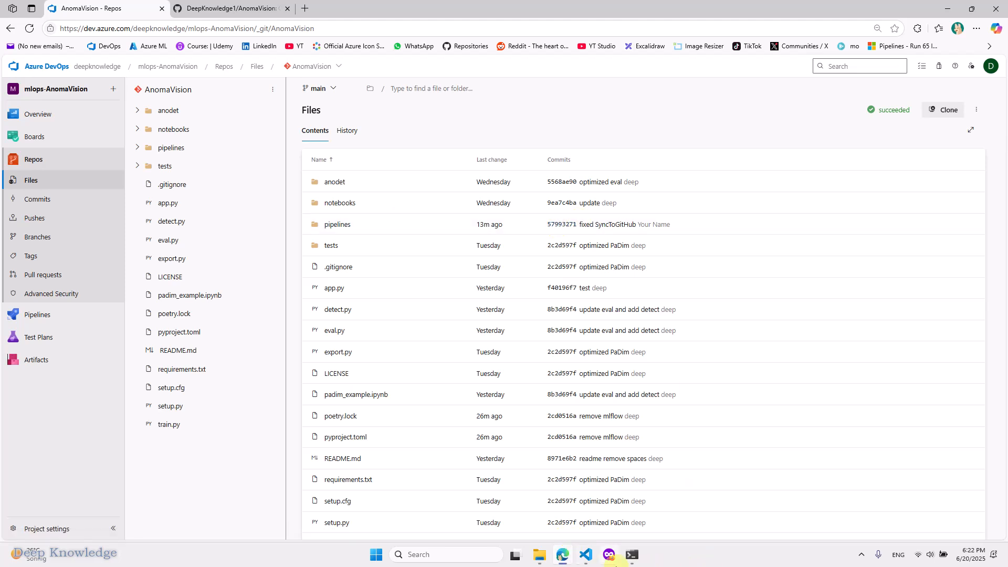
left_click(646, 549)
left_click(646, 524)
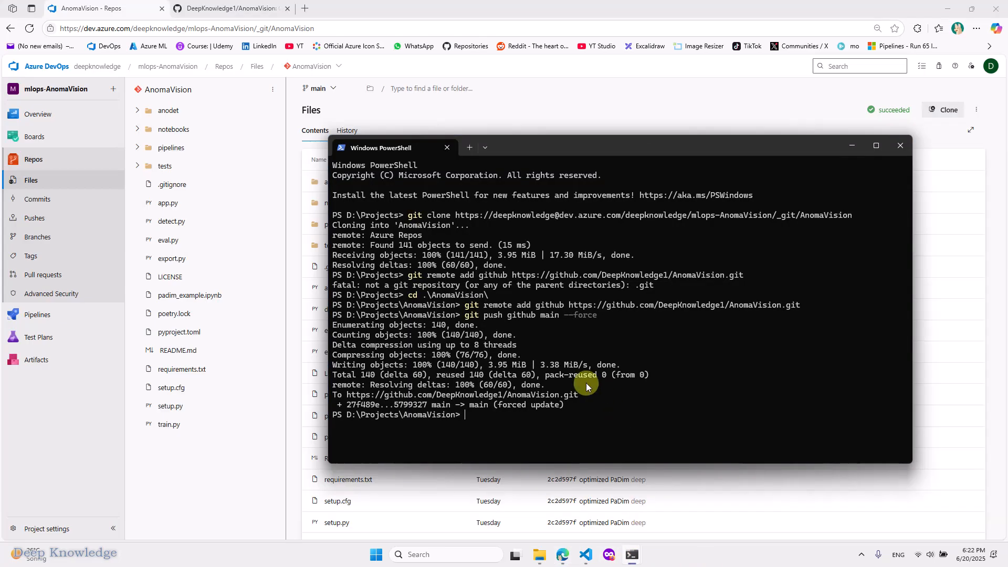
type("cls")
key("Return")
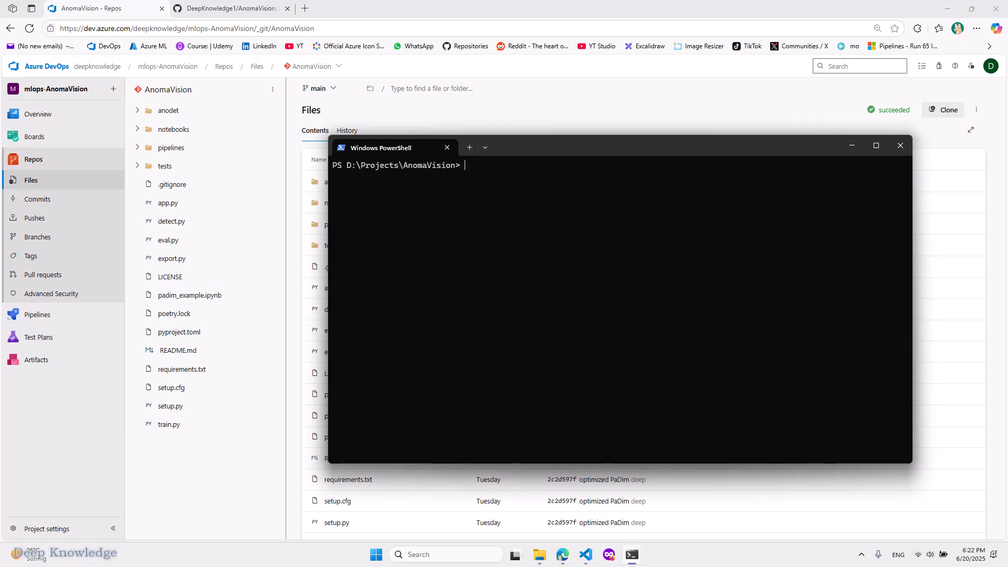
Step: List the repository's Git remotes with git remote -v and examine the github and origin addresses
key("Up")
key("Up")
key("Up")
key("Up")
key("Up")
key("Up")
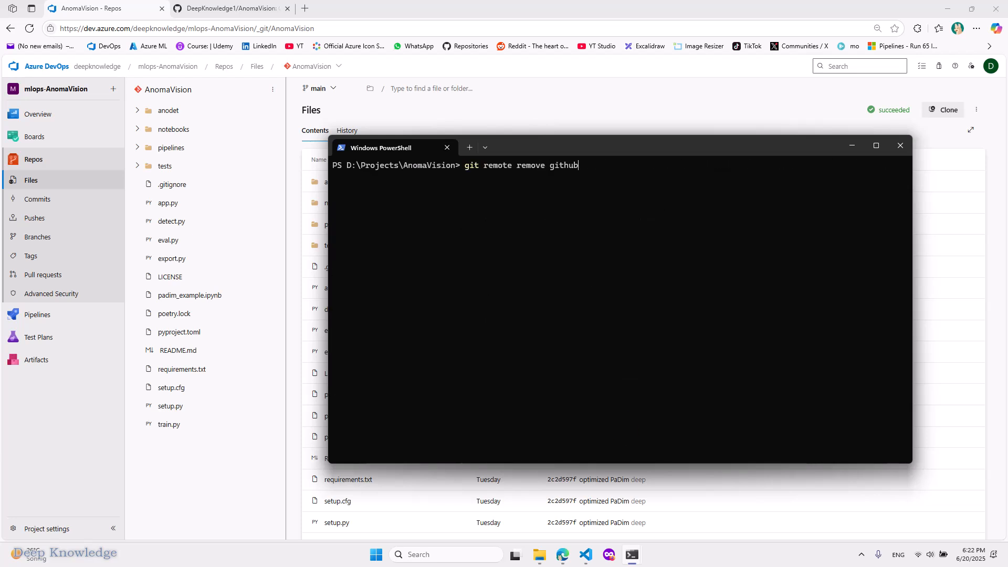
key("Return")
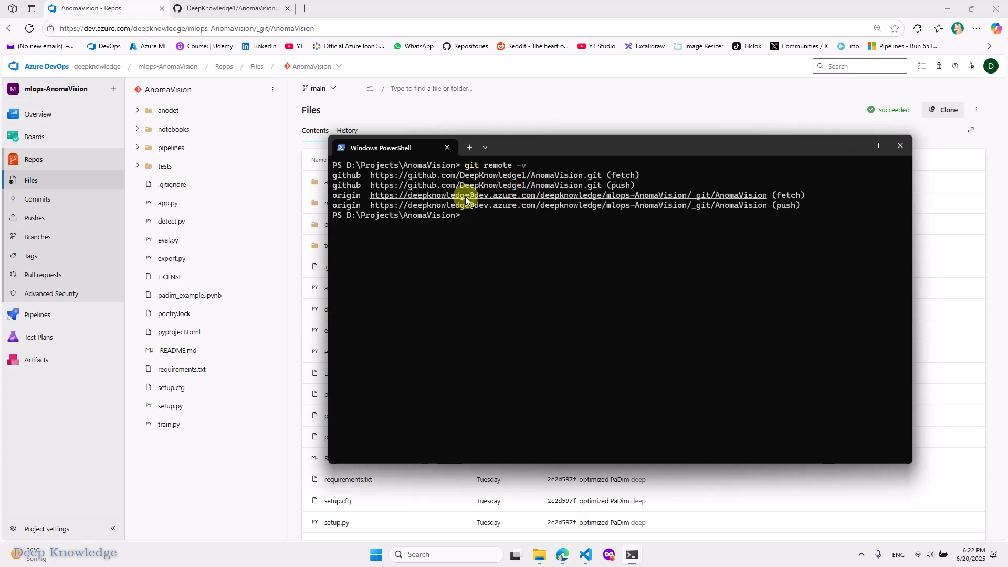
left_click_drag(650, 186, 350, 180)
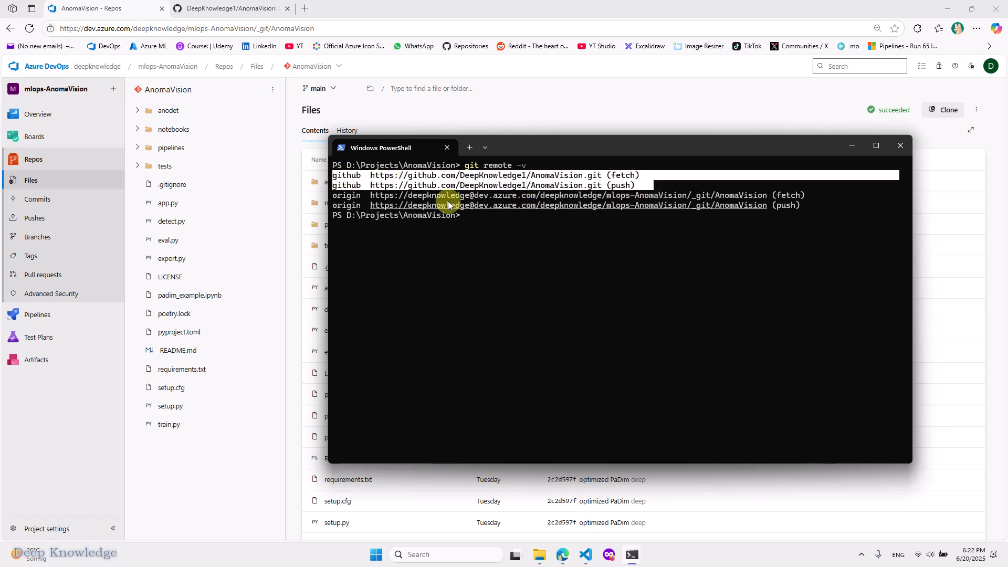
left_click_drag(801, 205, 342, 205)
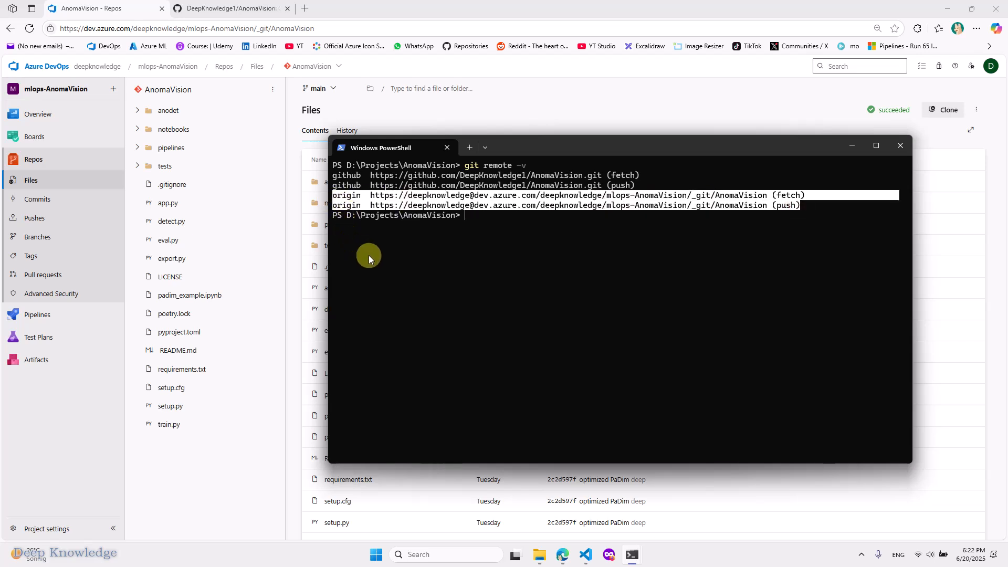
left_click(459, 266)
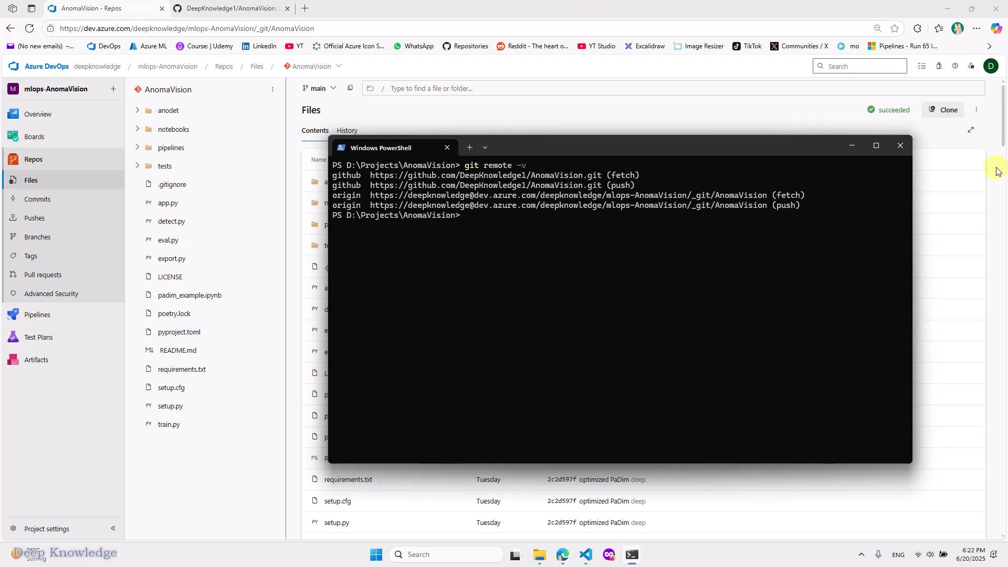
type("git a")
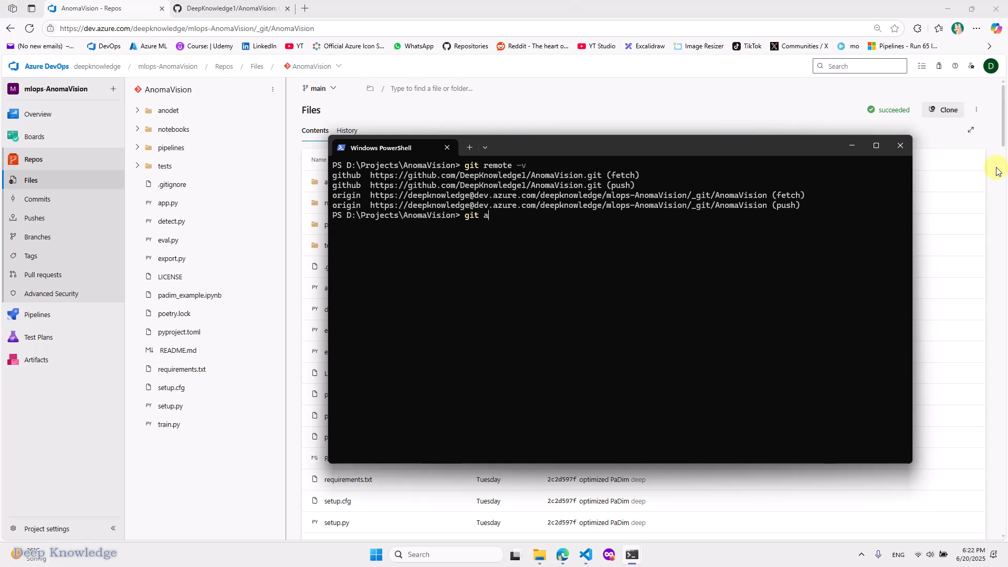
type("dd .")
key("BackSpace")
key("BackSpace")
key("BackSpace")
key("BackSpace")
key("BackSpace")
key("BackSpace")
key("BackSpace")
Step: Switch to the browser and open sync2github.yml from the pipelines folder of the AnomaVision repository on Azure DevOps
left_click(85, 10)
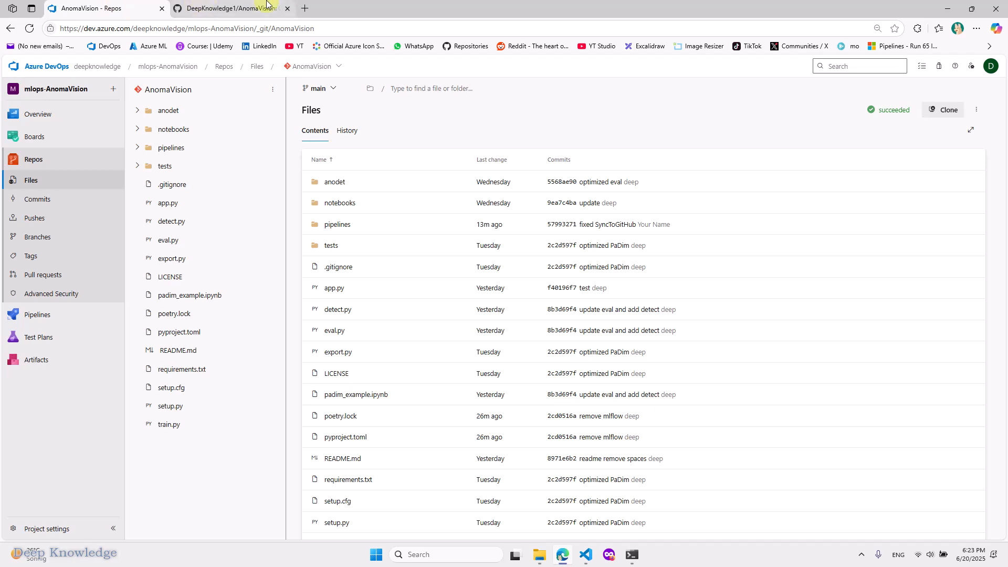
left_click(239, 8)
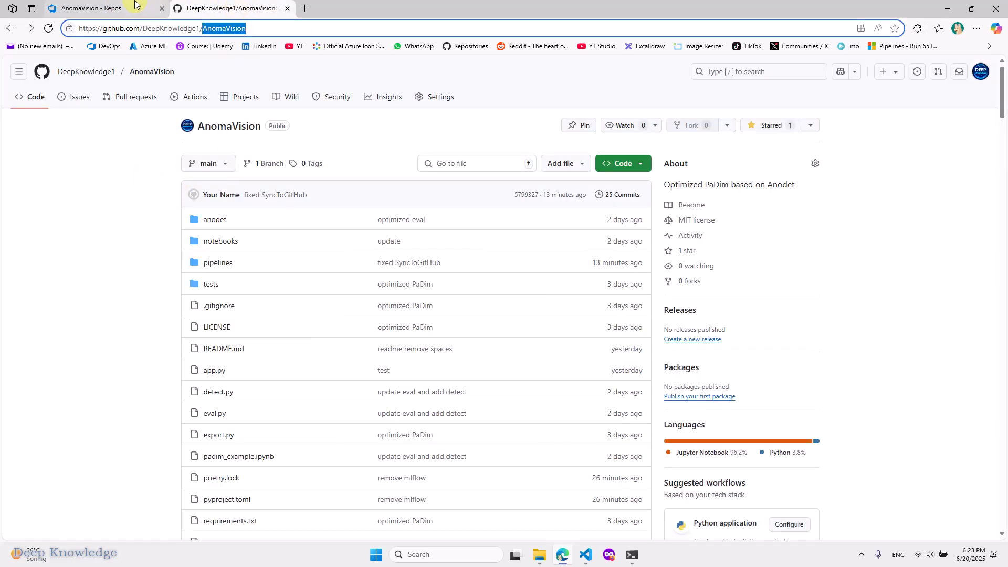
mouse_move(130, 12)
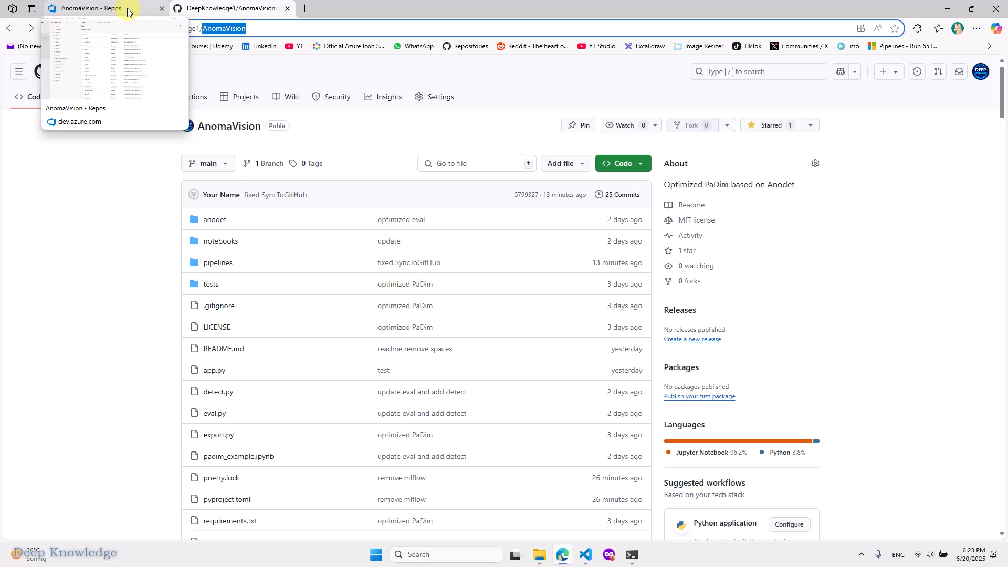
left_click(129, 12)
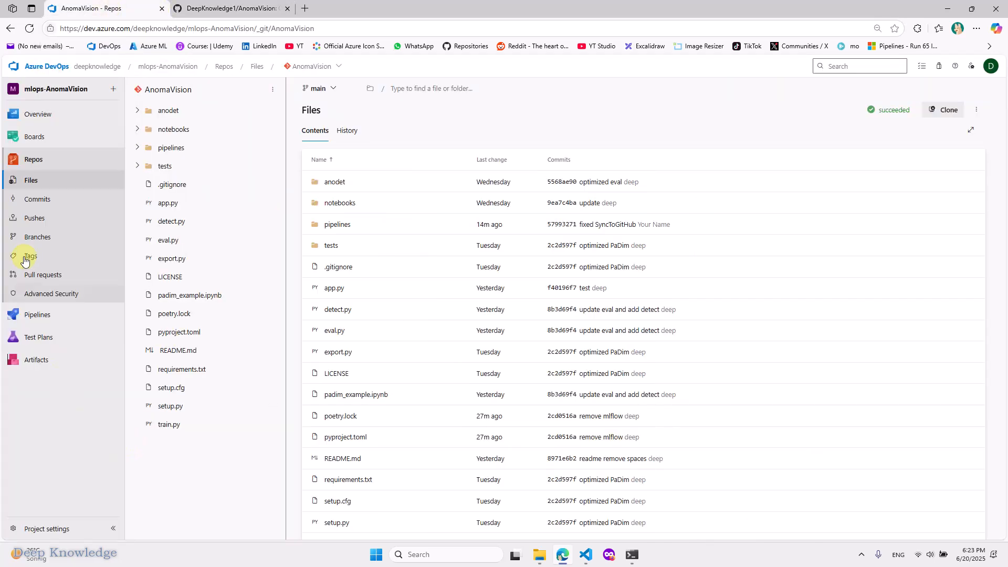
left_click(32, 163)
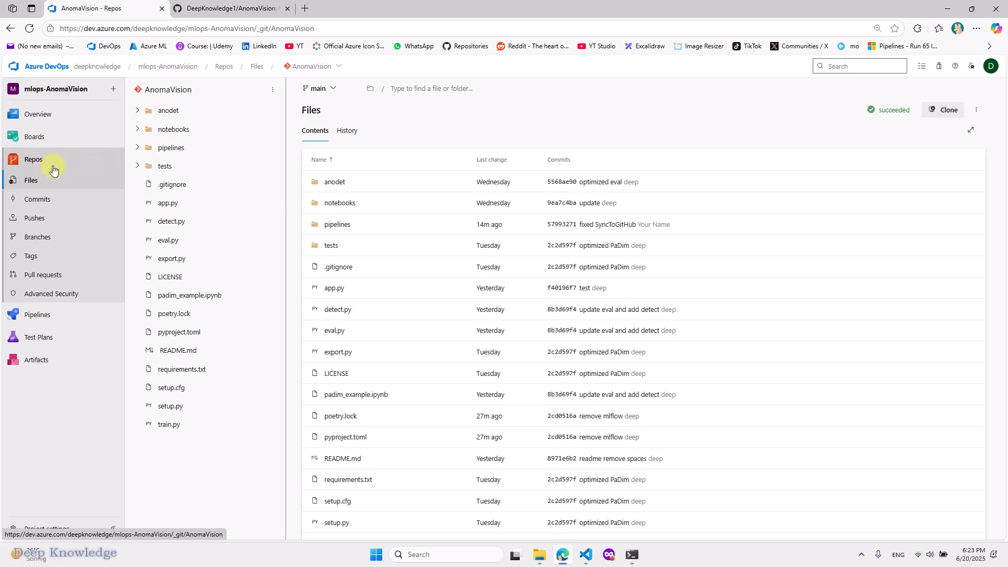
left_click(139, 147)
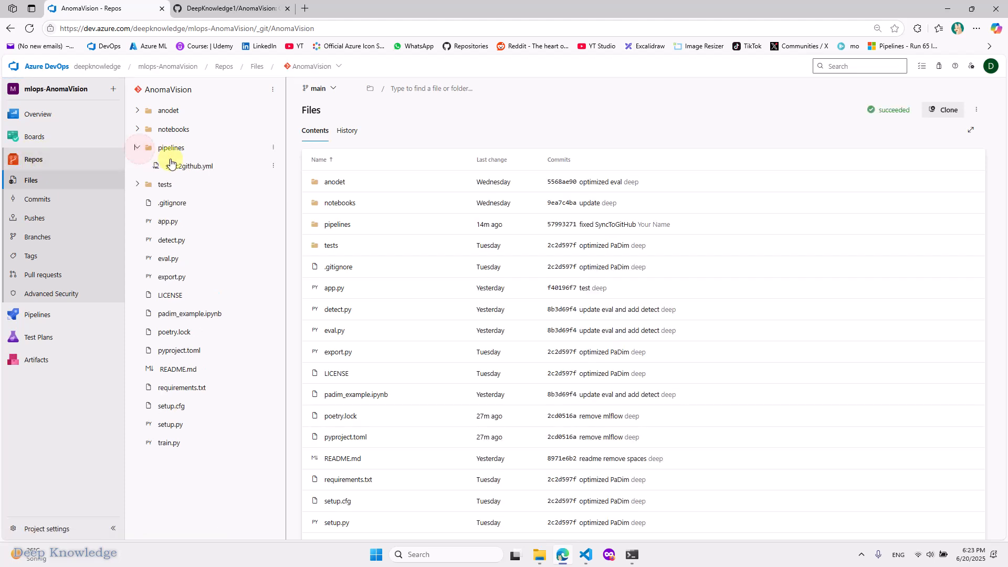
left_click(186, 166)
Step: Examine the pipeline file's branch trigger, SyncToGitHub stage and the script lines configuring the Git user e-mail and name
left_click(371, 167)
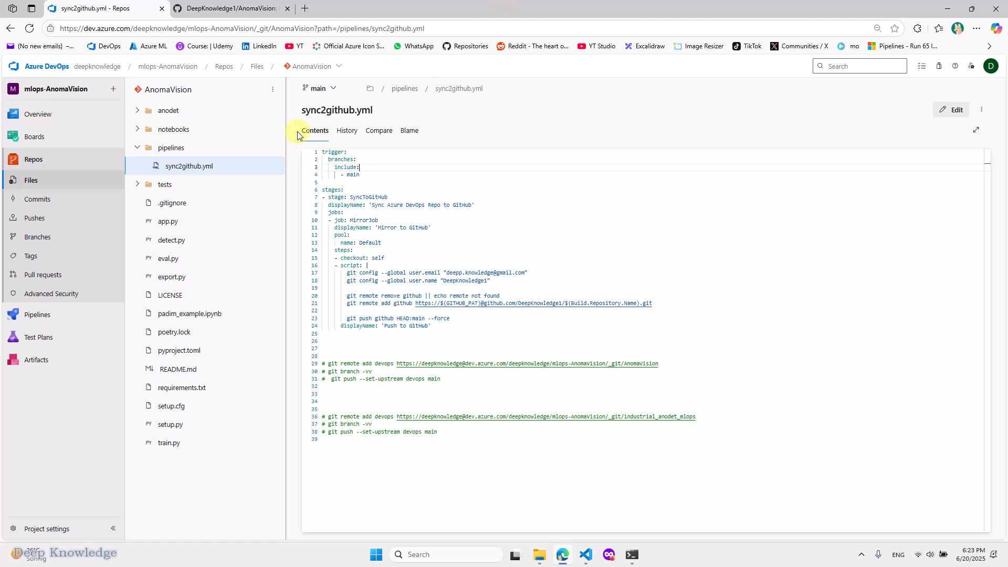
left_click(424, 214)
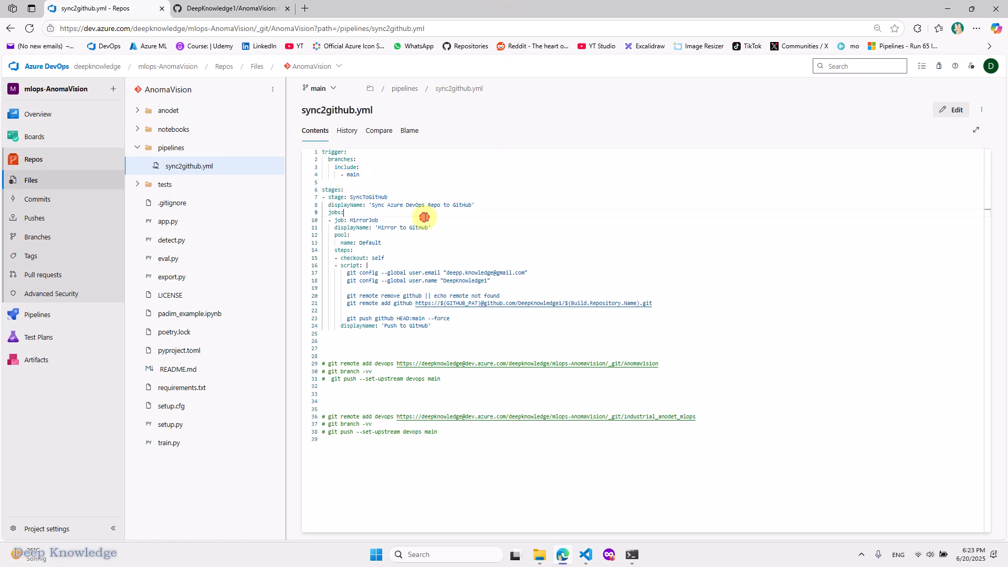
double_click(375, 196)
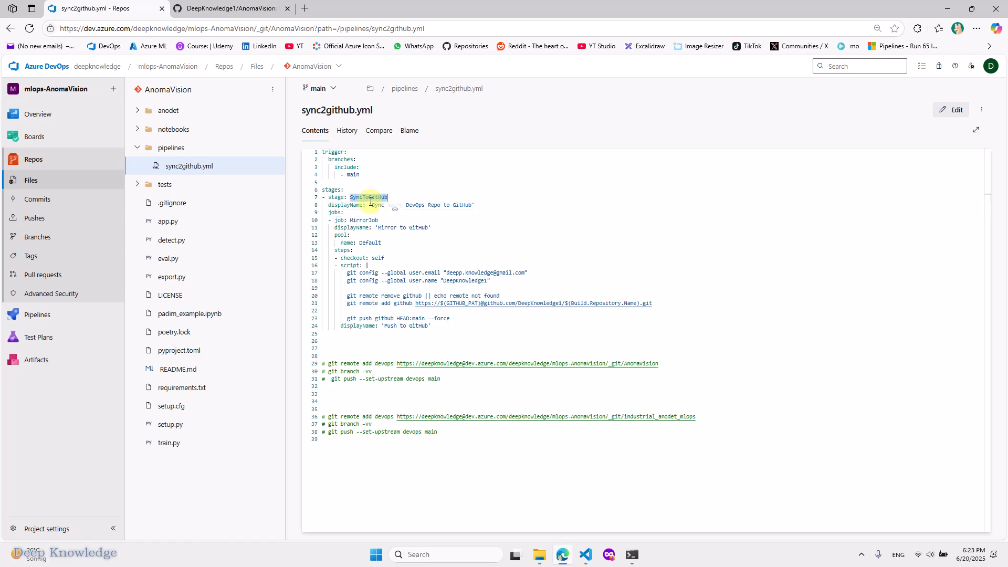
triple_click(329, 272)
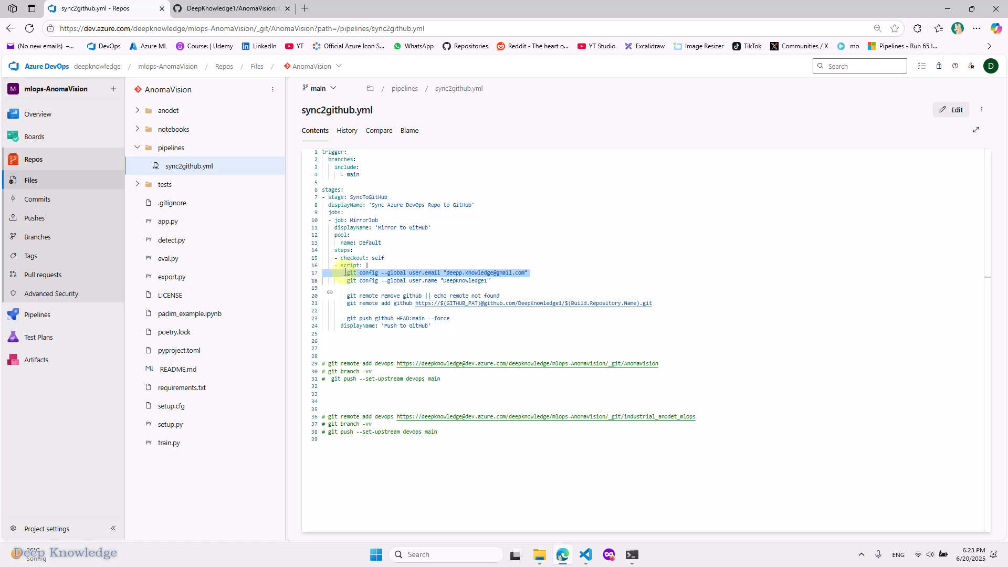
left_click(431, 266)
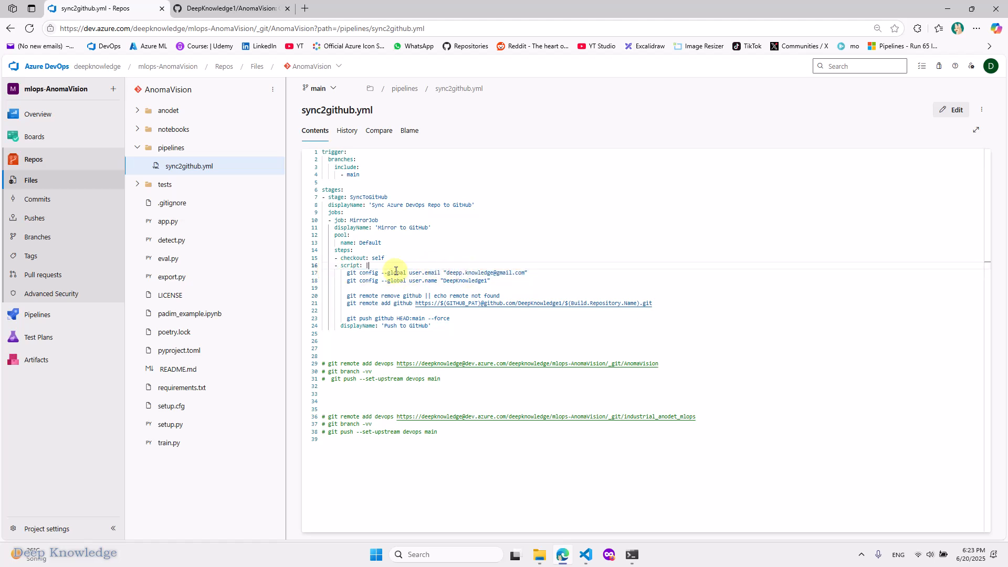
left_click_drag(396, 271, 515, 282)
left_click(431, 280)
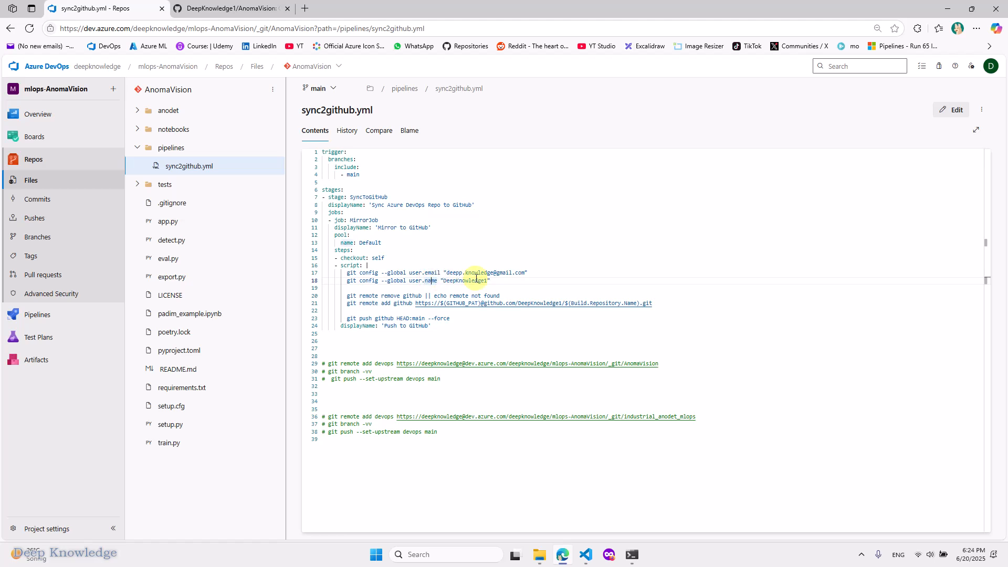
double_click(465, 272)
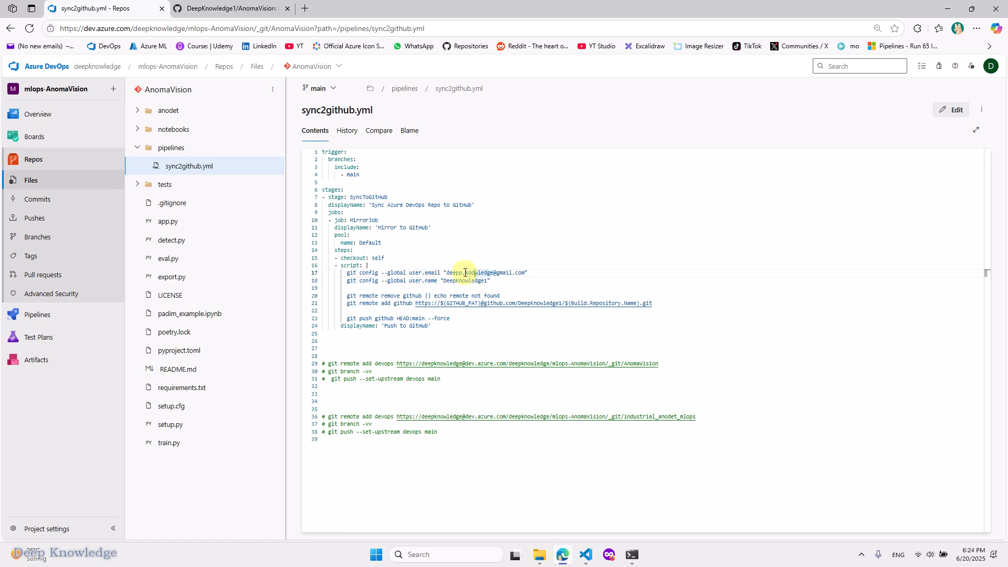
left_click_drag(509, 282, 325, 272)
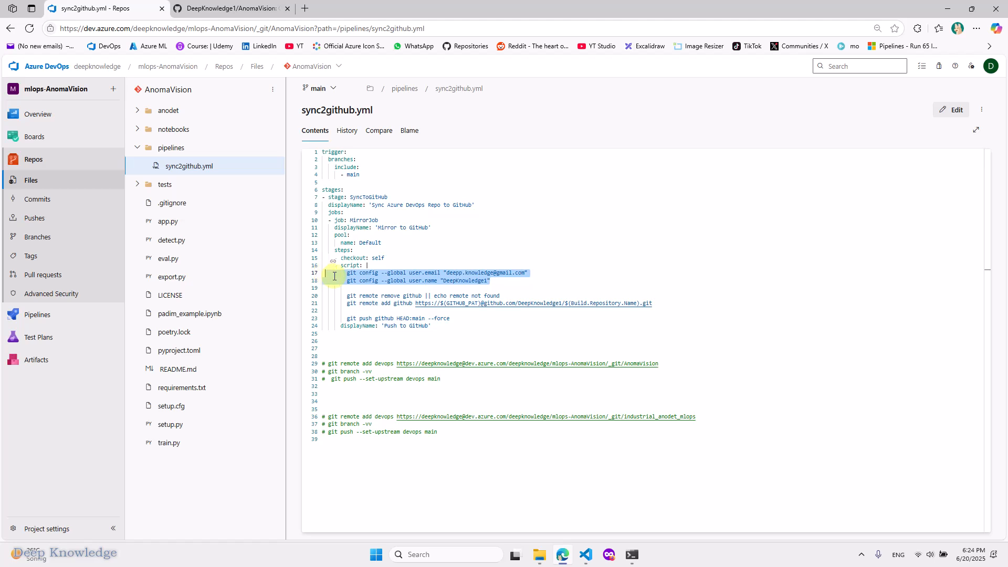
Step: Examine the script lines that remove and re-add the github remote using Build.Repository.Name and force-push HEAD to main
left_click_drag(344, 295, 499, 297)
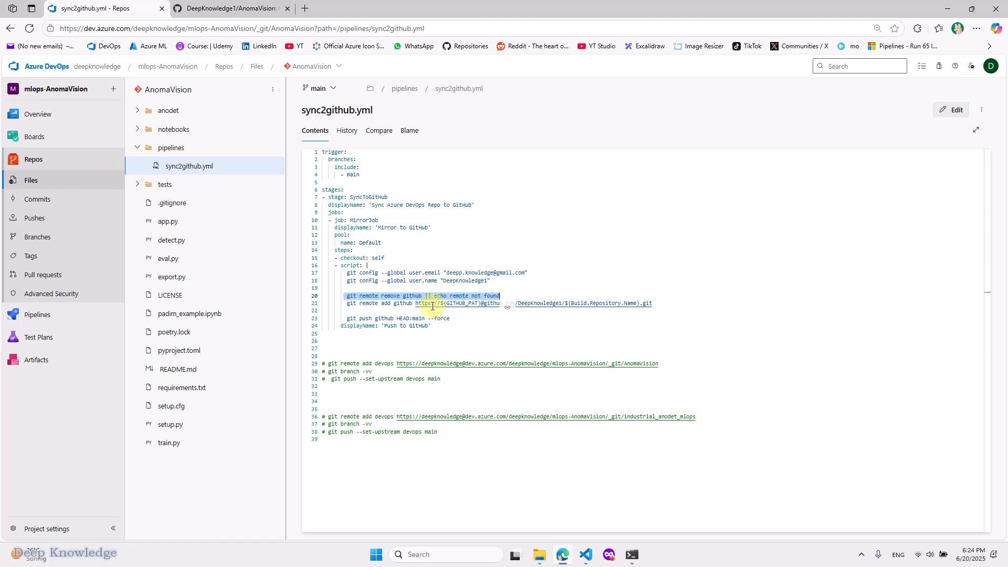
left_click(410, 297)
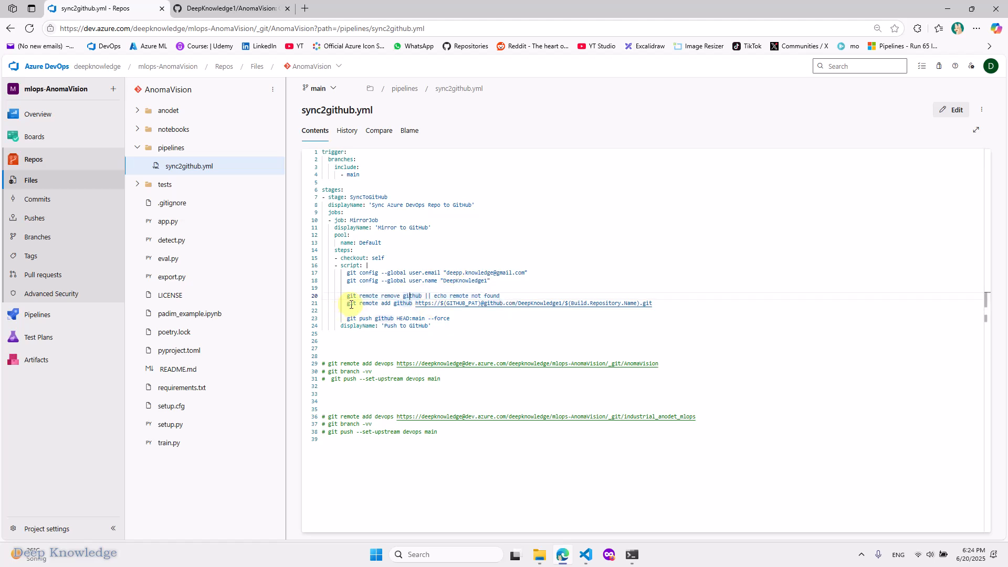
left_click_drag(346, 304, 478, 309)
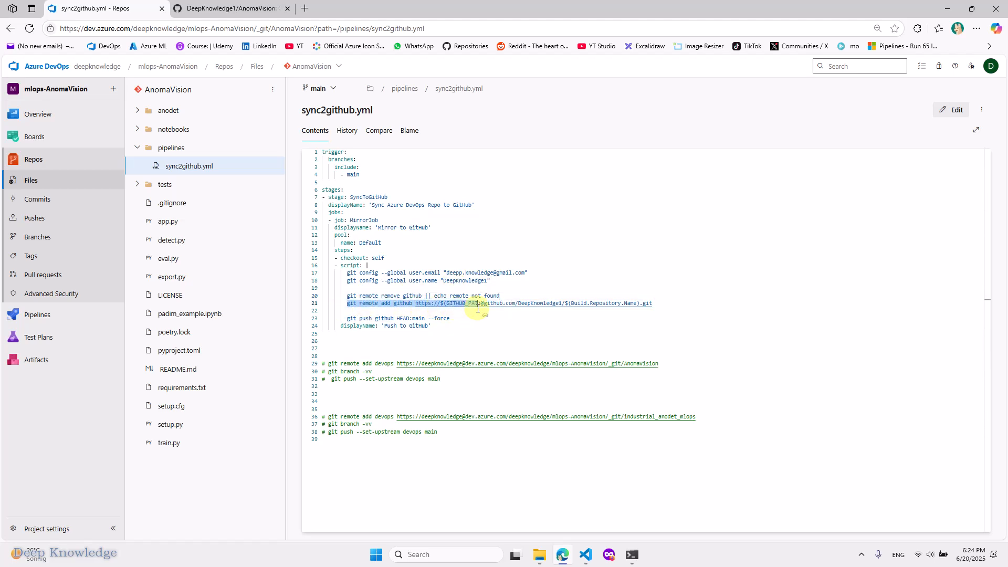
double_click(459, 296)
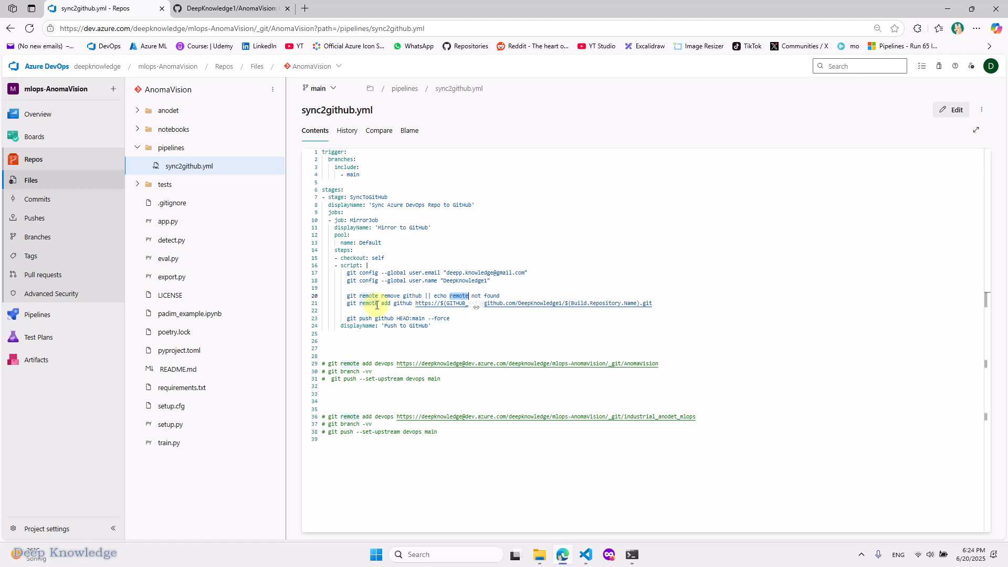
left_click_drag(372, 303, 426, 303)
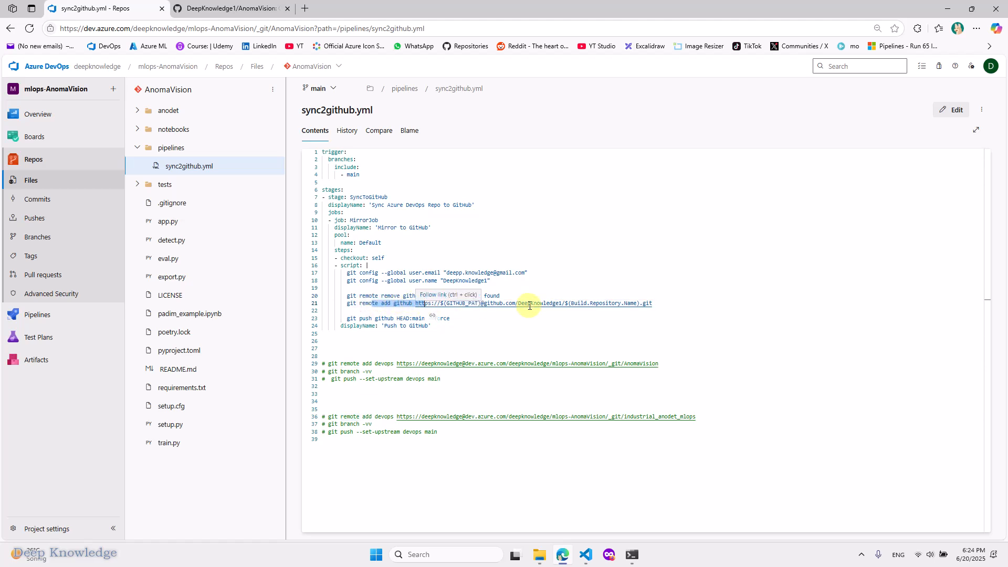
double_click(528, 303)
left_click(575, 303)
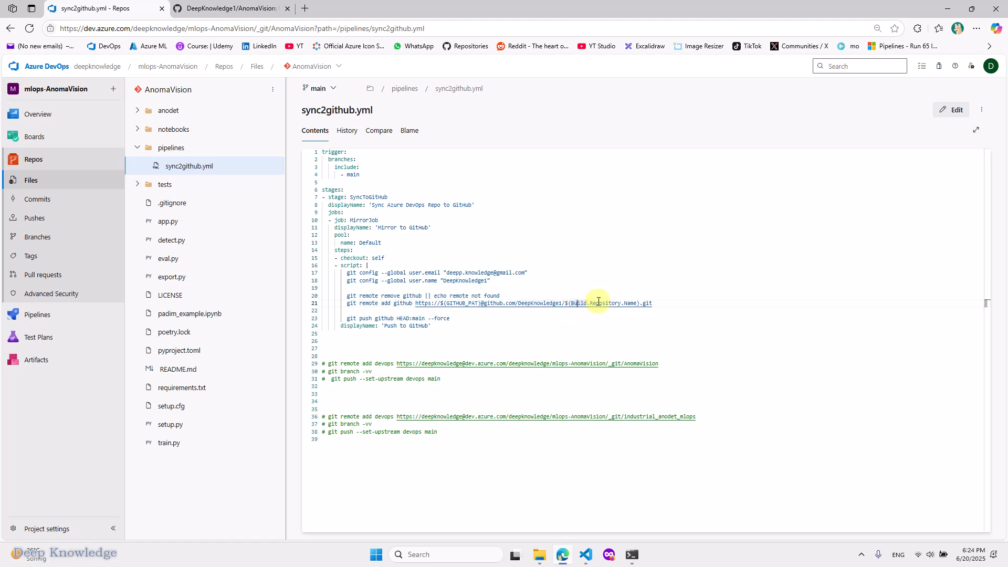
left_click_drag(574, 303, 639, 303)
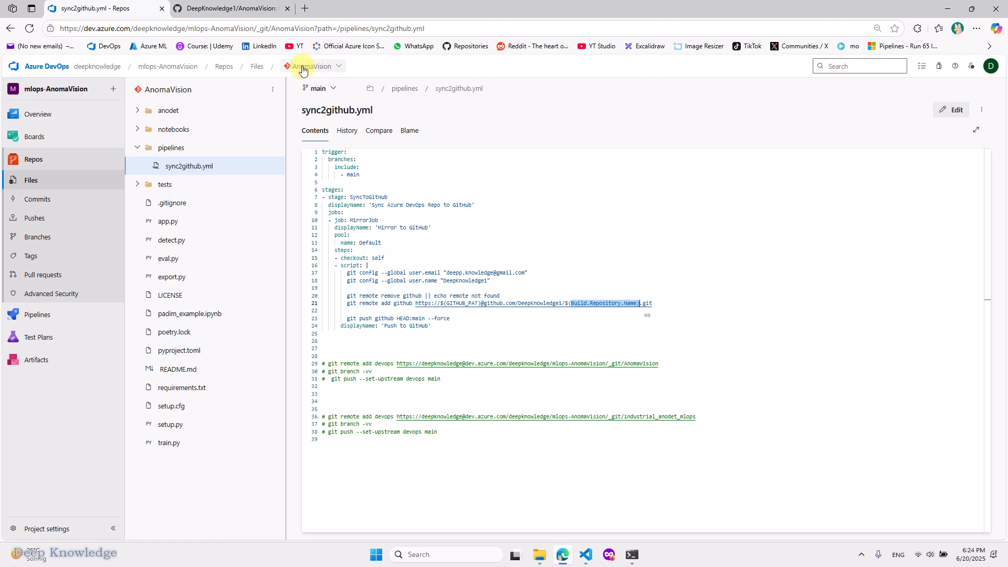
left_click_drag(572, 303, 630, 306)
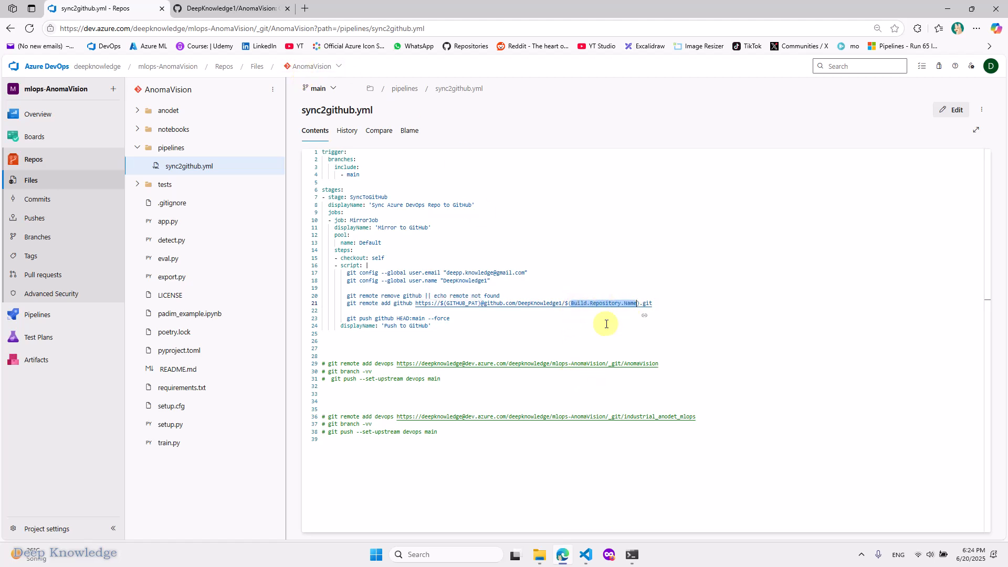
left_click_drag(461, 322, 317, 320)
left_click(432, 326)
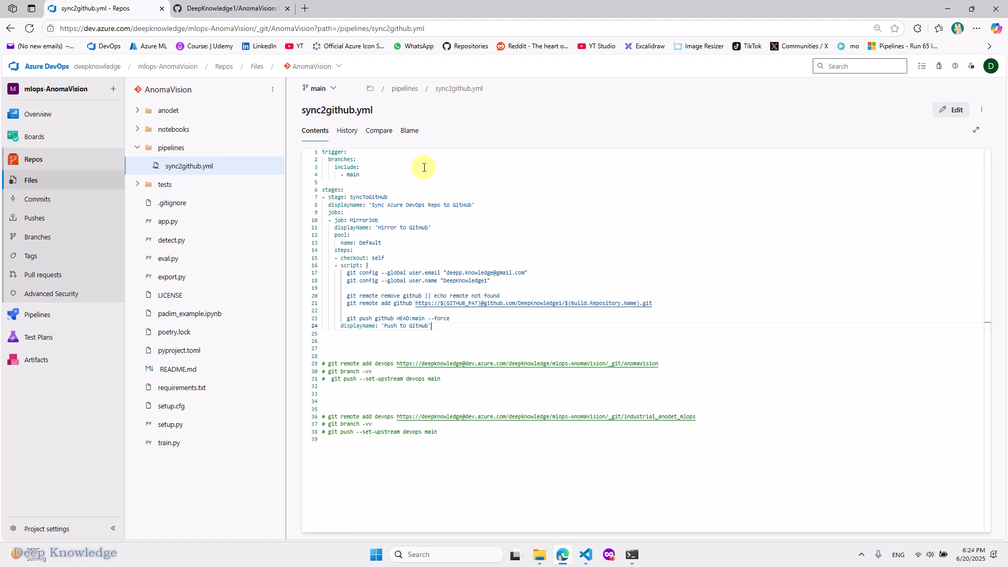
left_click(372, 184)
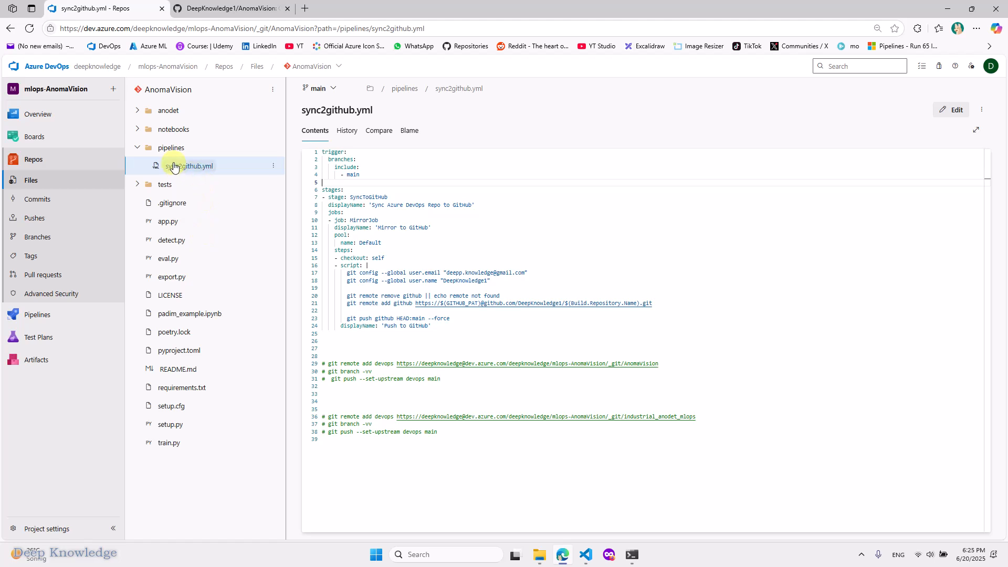
mouse_move(26, 320)
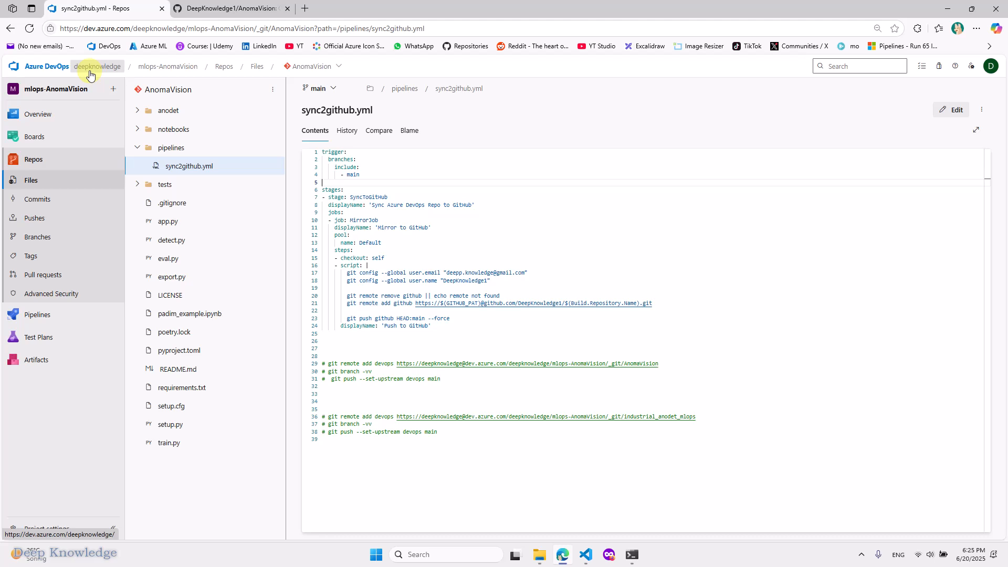
Step: Start creating a new pipeline with Azure Repos Git as the code source and AnomaVision as the repository
left_click(243, 10)
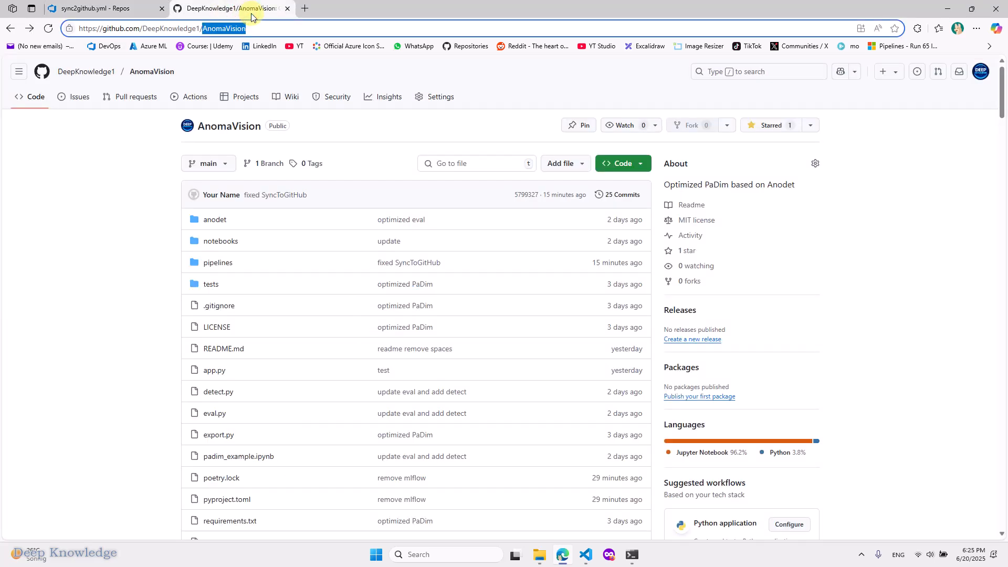
left_click(142, 11)
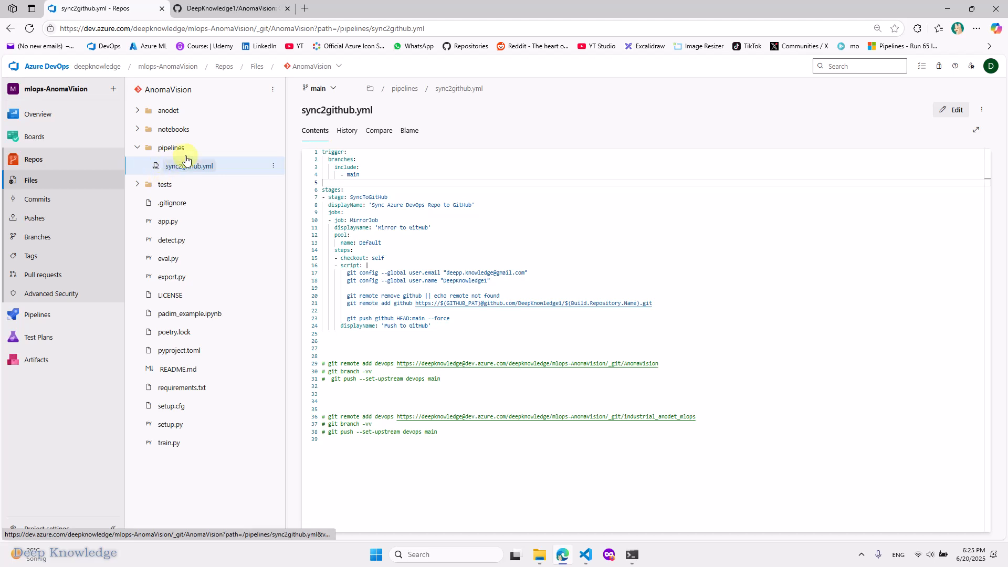
left_click(41, 317)
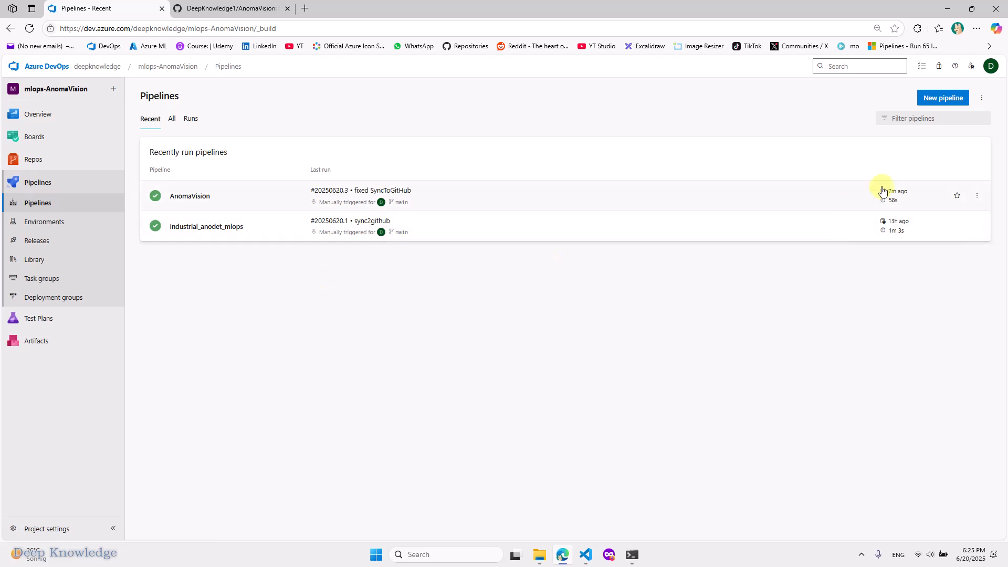
left_click(933, 102)
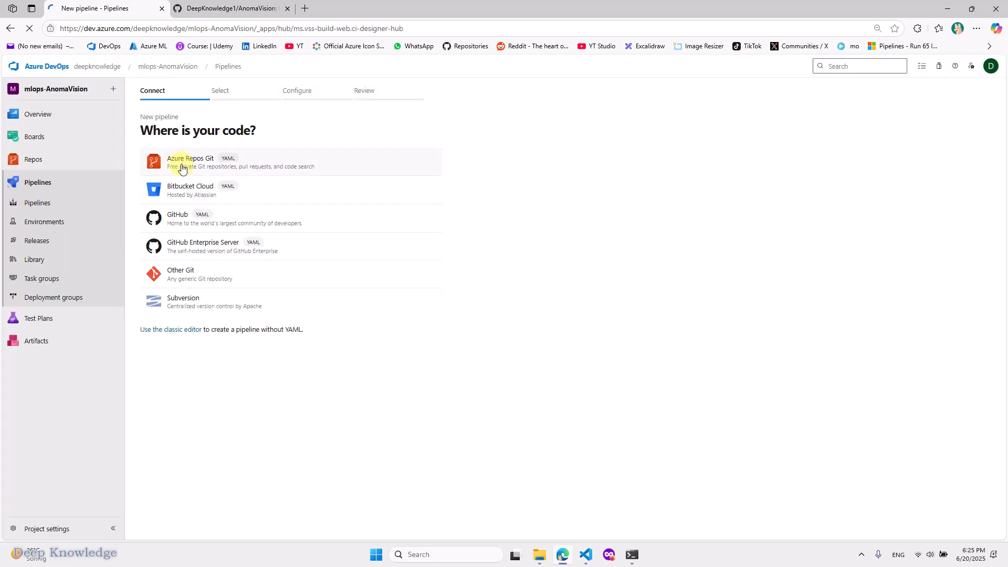
left_click(181, 167)
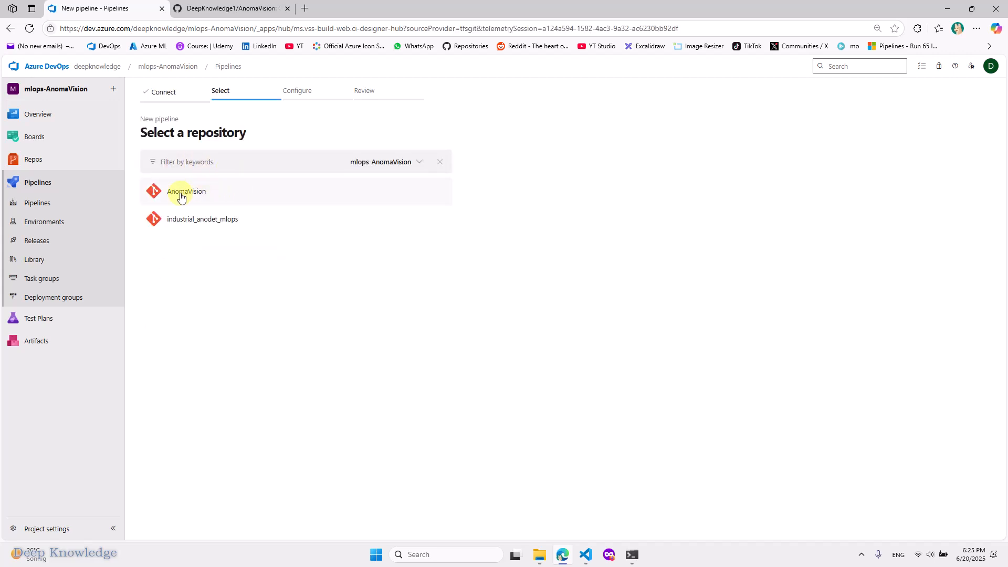
left_click(181, 195)
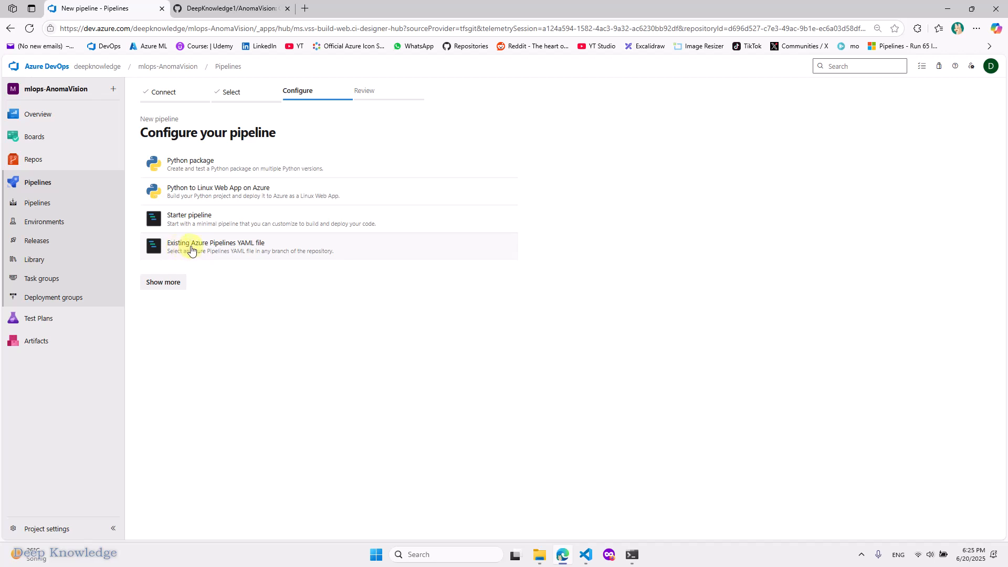
Step: Configure the new pipeline from the existing YAML file /pipelines/sync2github.yml on the main branch
left_click(216, 250)
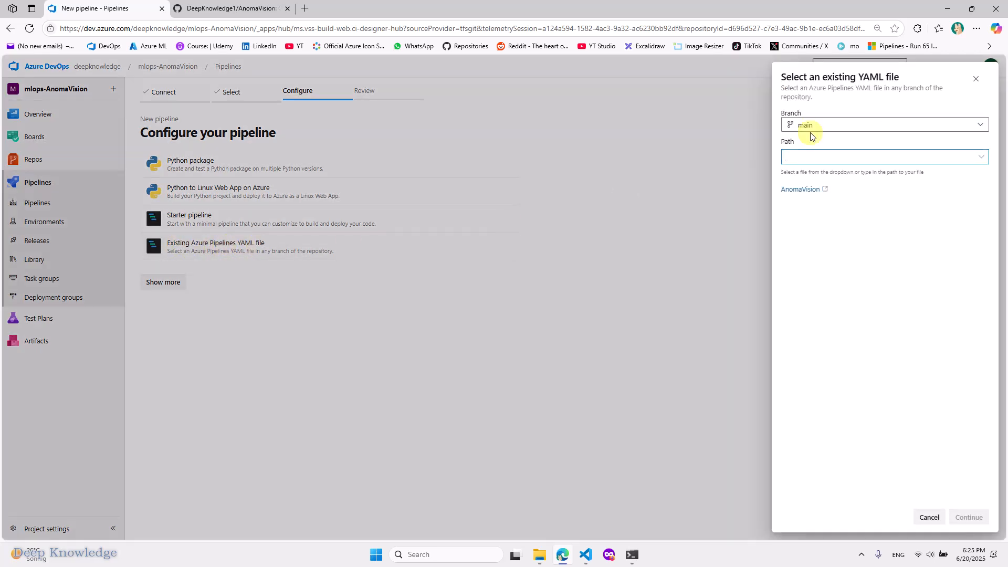
left_click(982, 159)
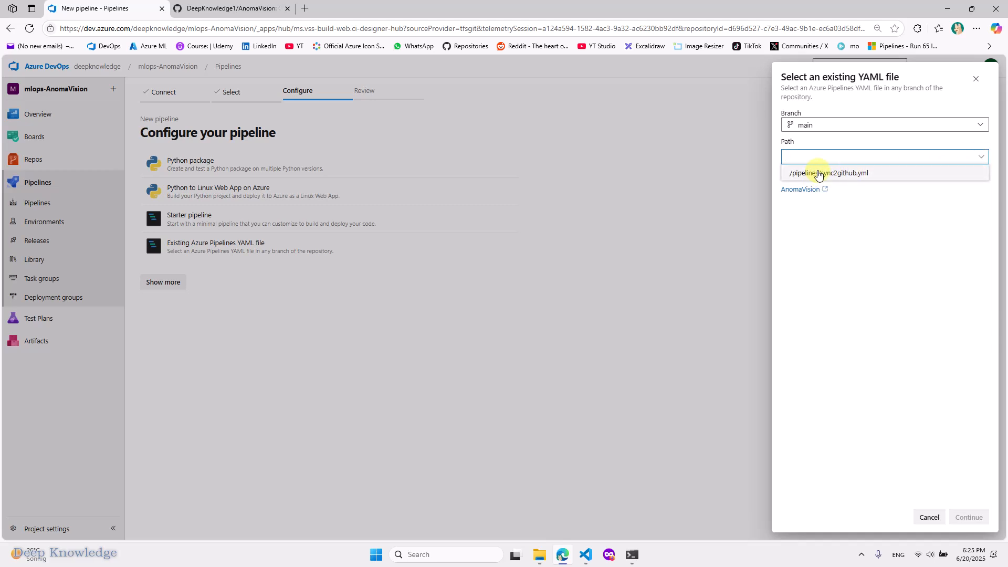
left_click(818, 174)
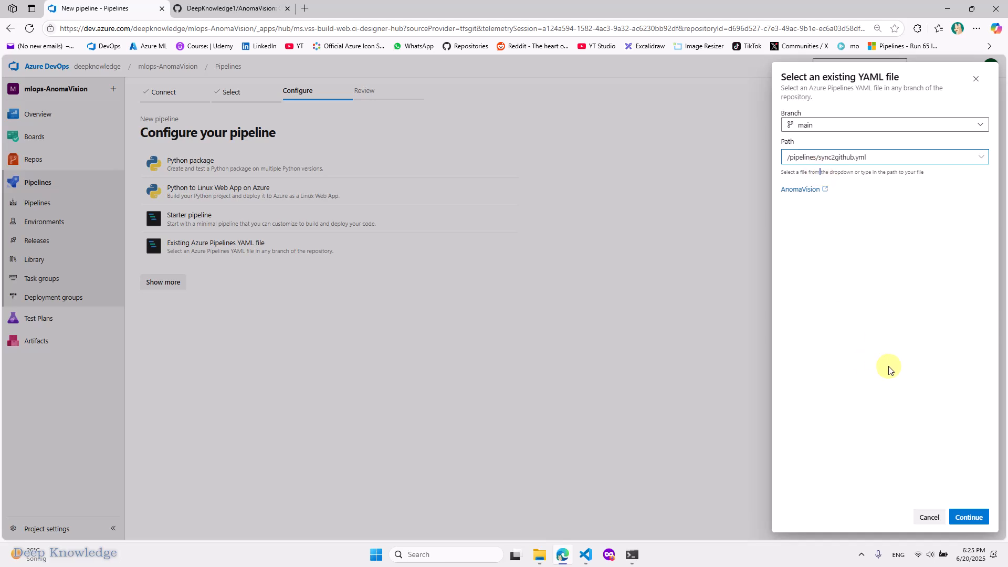
left_click(958, 519)
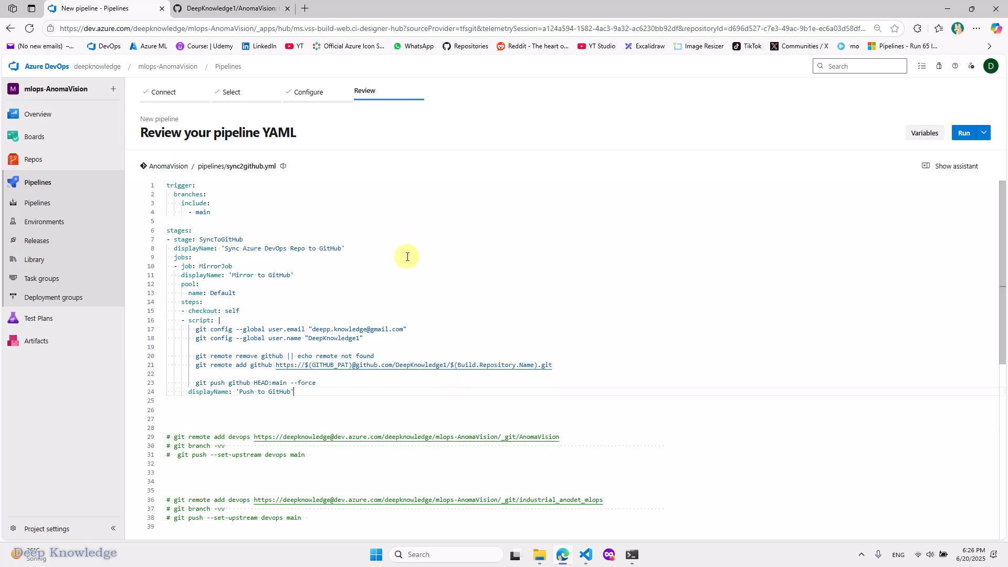
Step: Review the new pipeline's YAML, from the trigger and stages sections down to the commented Git remote commands
scroll(257, 282, "down", 1)
scroll(262, 260, "up", 1)
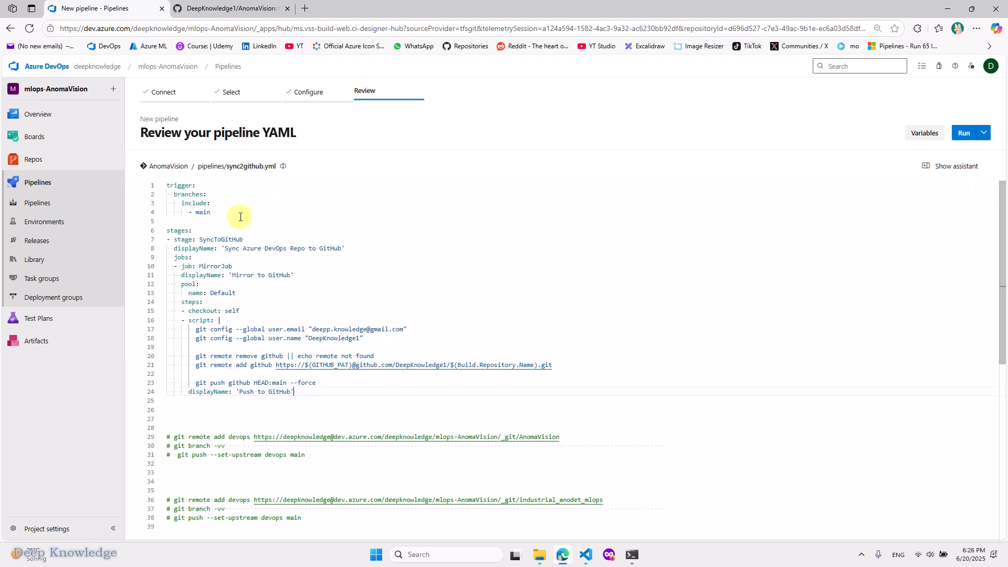
left_click(187, 190)
key("ctrl+a")
left_click(227, 235)
double_click(227, 234)
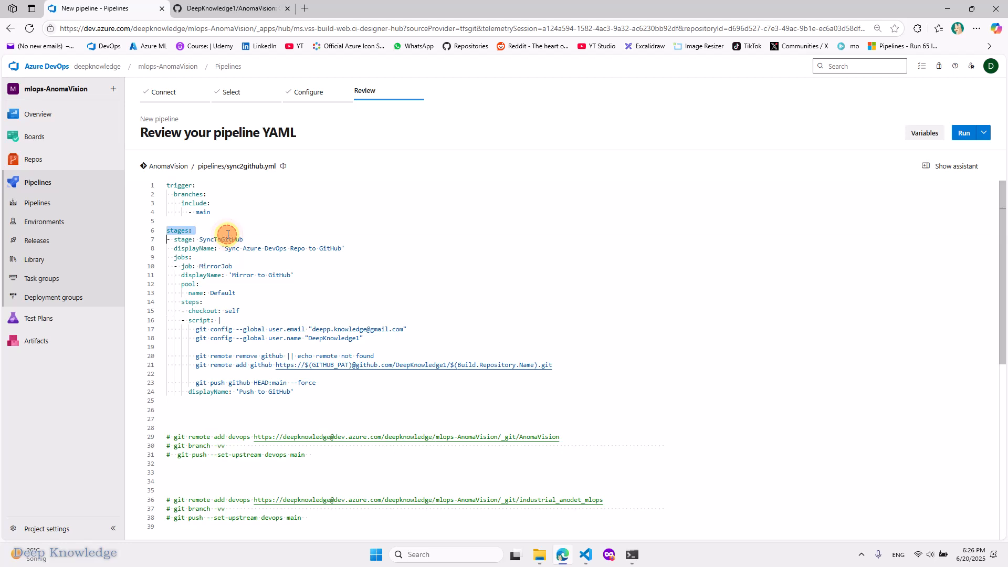
scroll(394, 334, "down", 3)
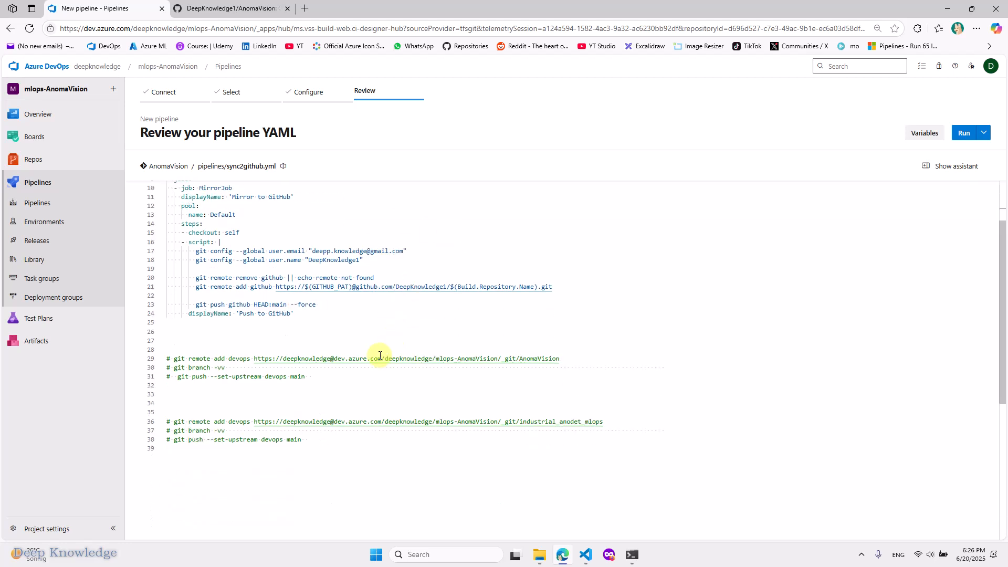
left_click(299, 349)
Step: Leave the new pipeline setup and open the existing AnomaVision pipeline for editing, highlighting its SyncToGitHub stage name
left_click(11, 29)
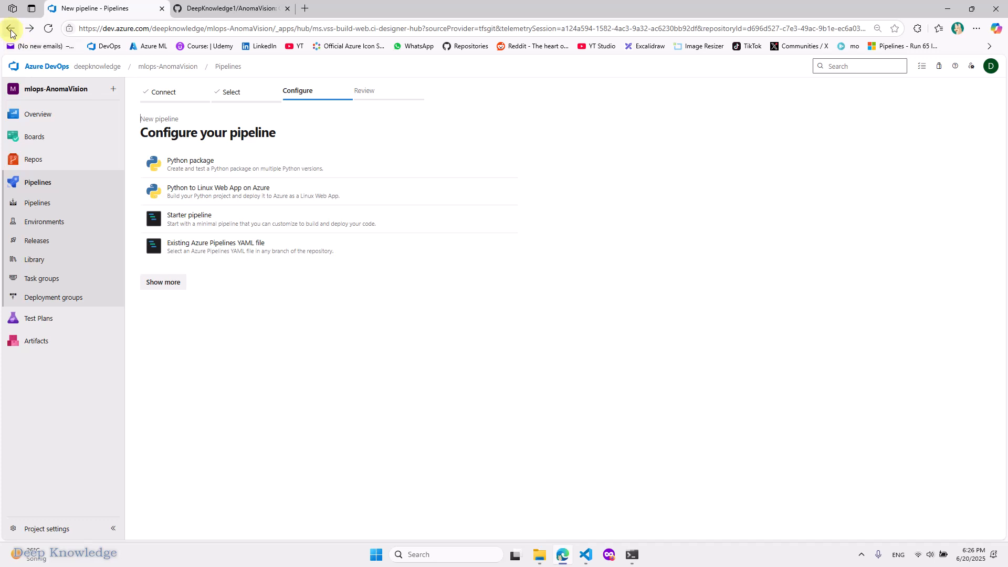
left_click(10, 29)
left_click(29, 197)
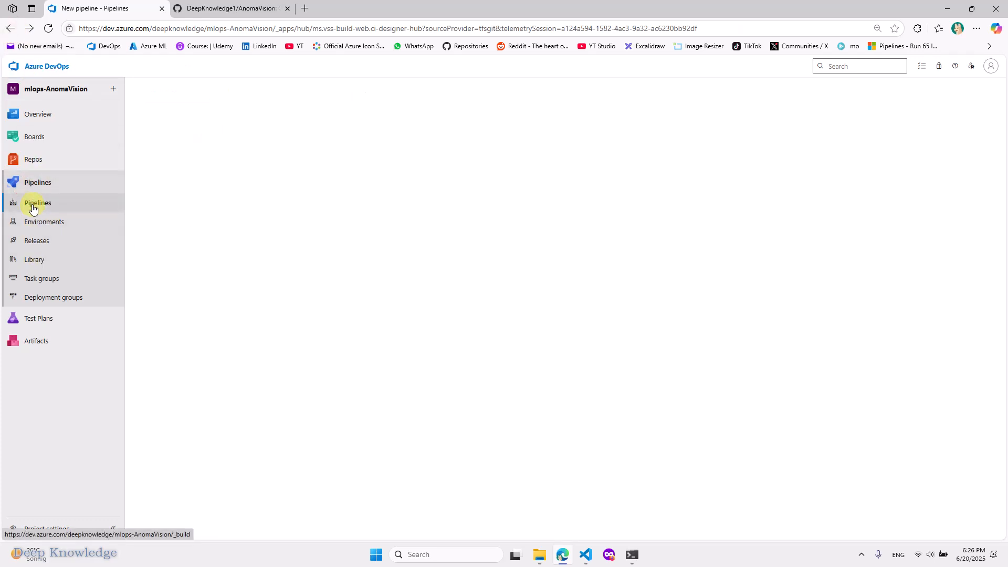
left_click(204, 198)
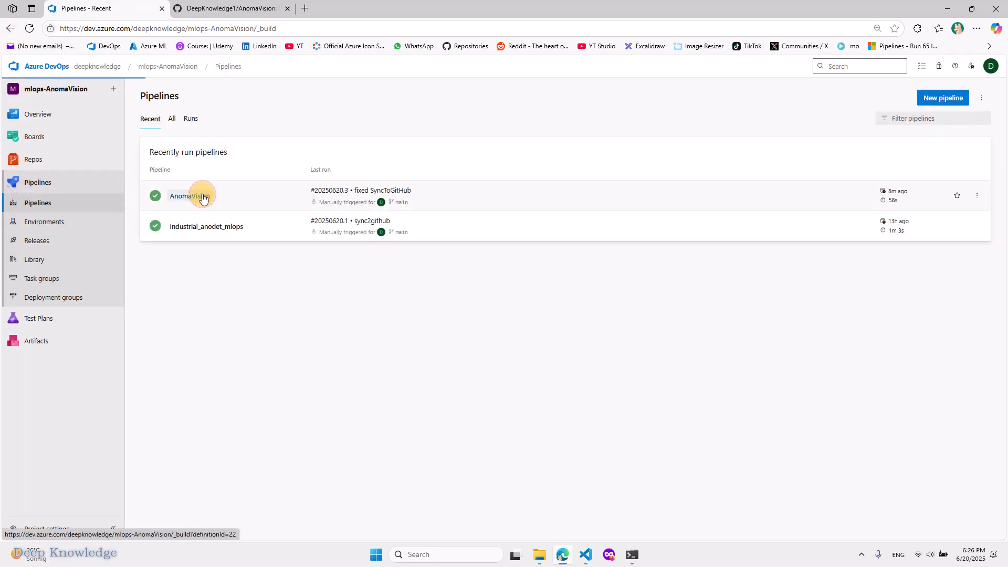
left_click(901, 105)
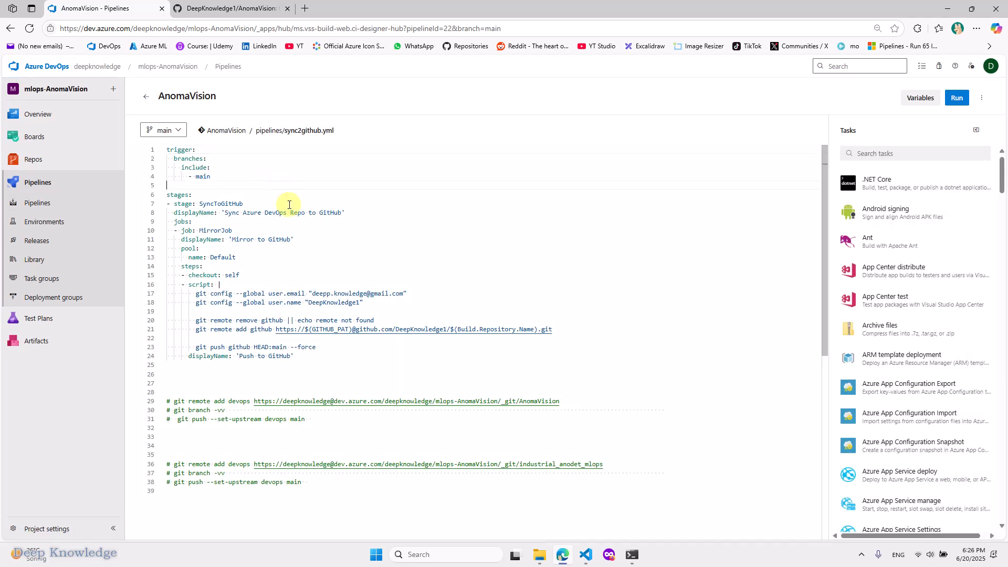
double_click(220, 204)
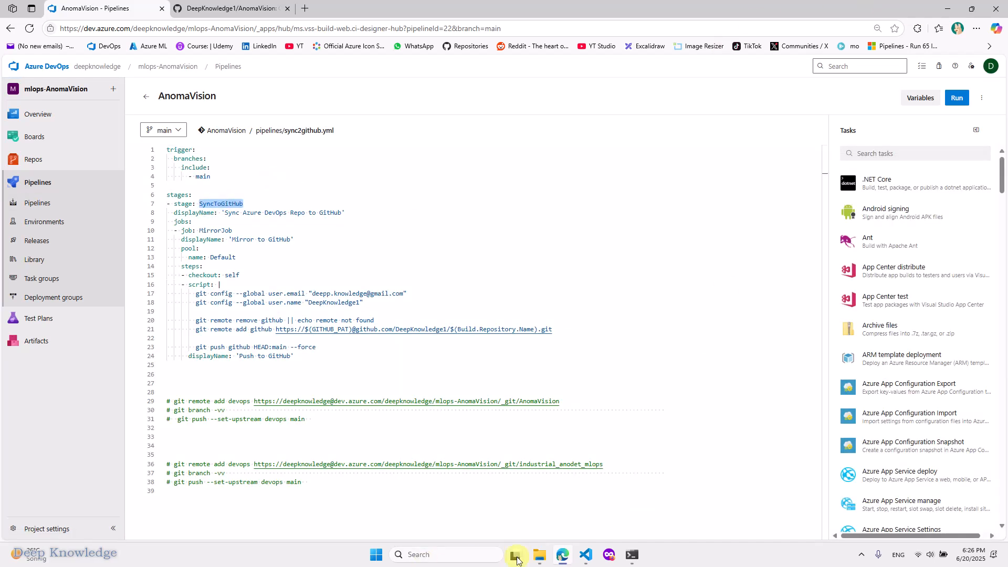
Step: Switch to Visual Studio Code and open the recent AnomaVision folder in a new maximized window
mouse_move(589, 555)
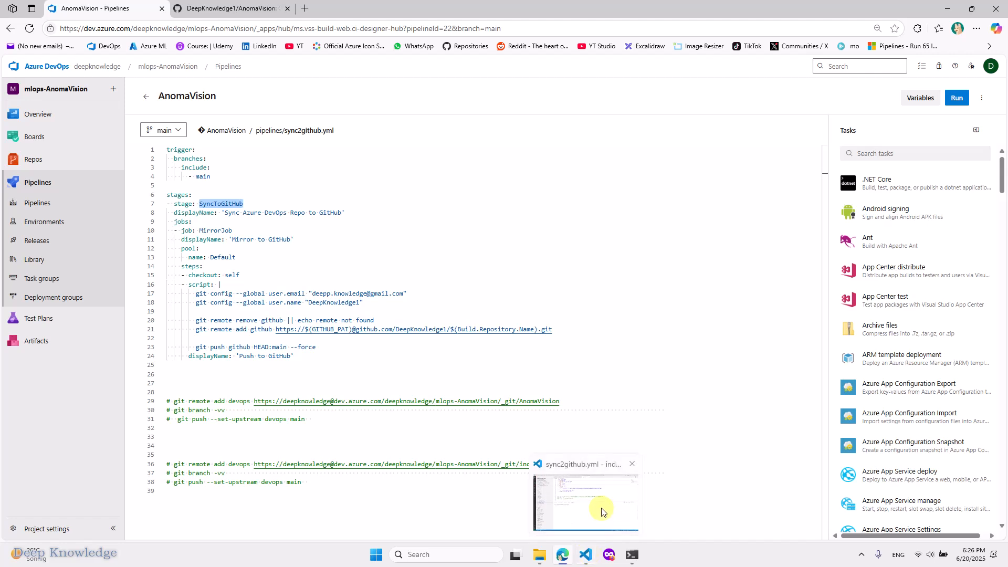
left_click(596, 499)
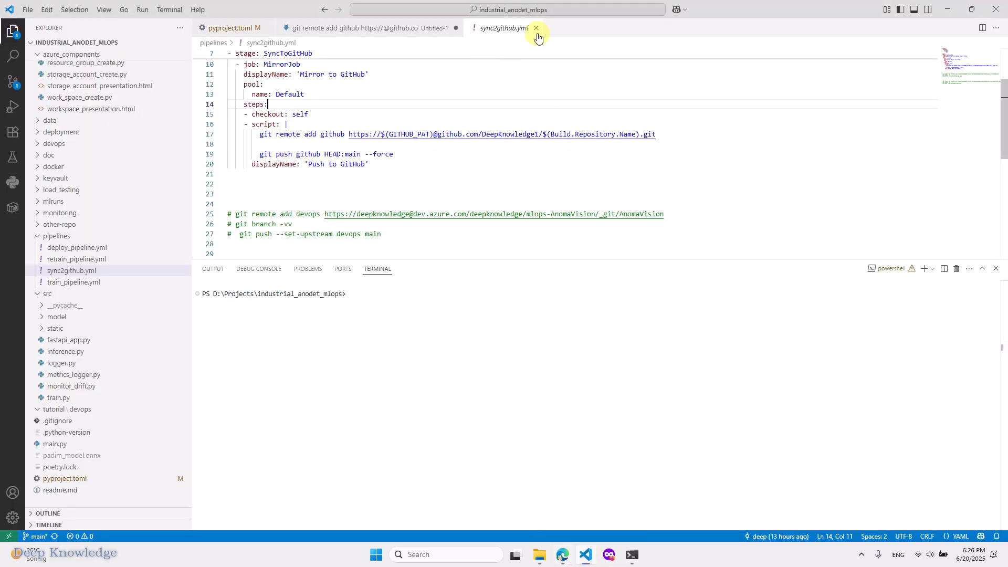
right_click(586, 556)
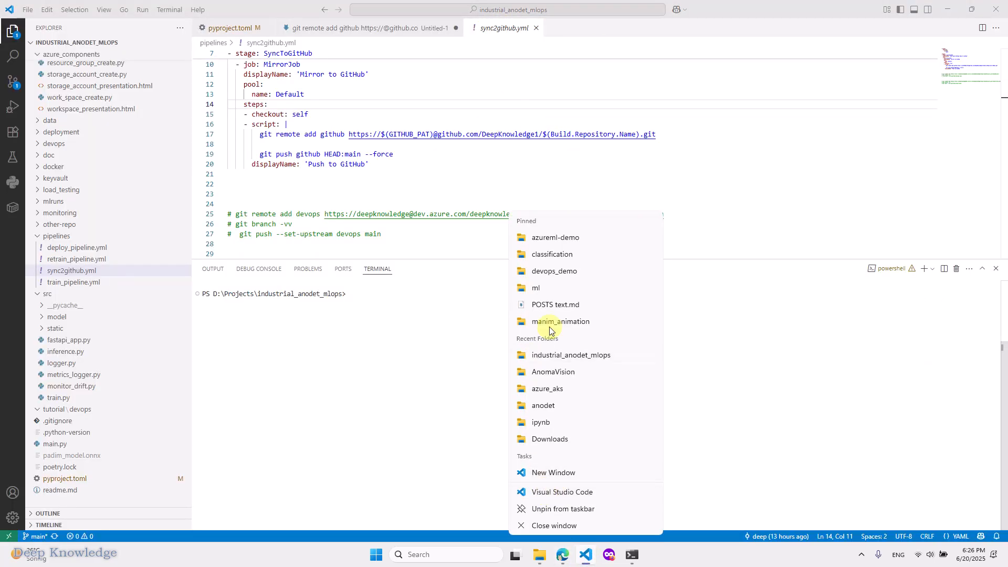
left_click(563, 377)
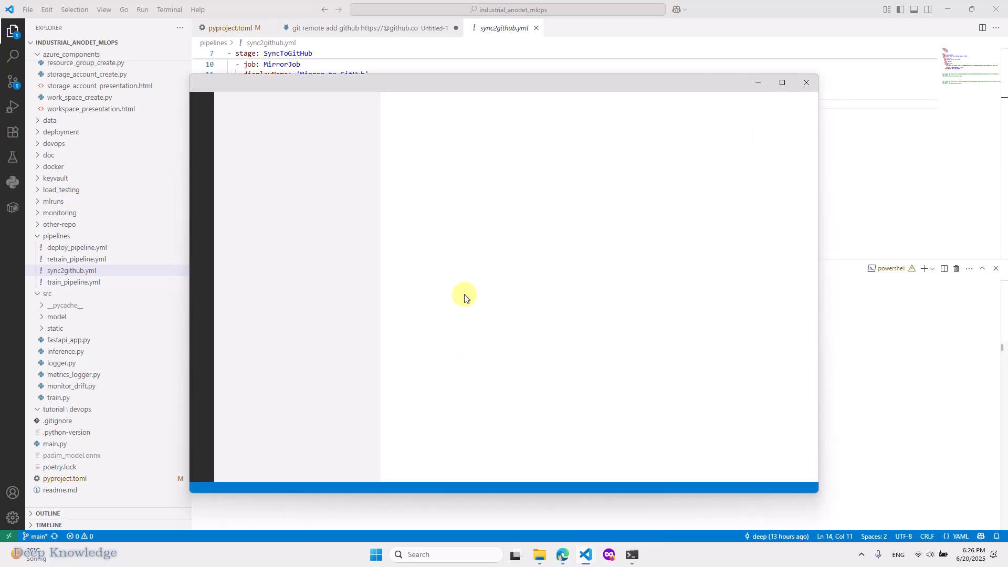
left_click(783, 83)
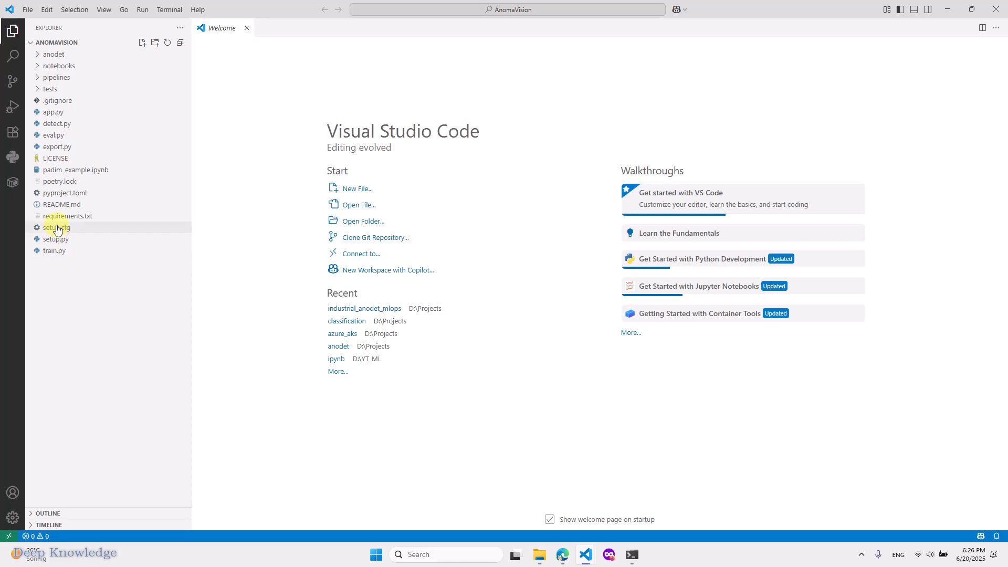
Step: Open pyproject.toml and examine its Poetry dependencies, package source and build-system sections
left_click(47, 193)
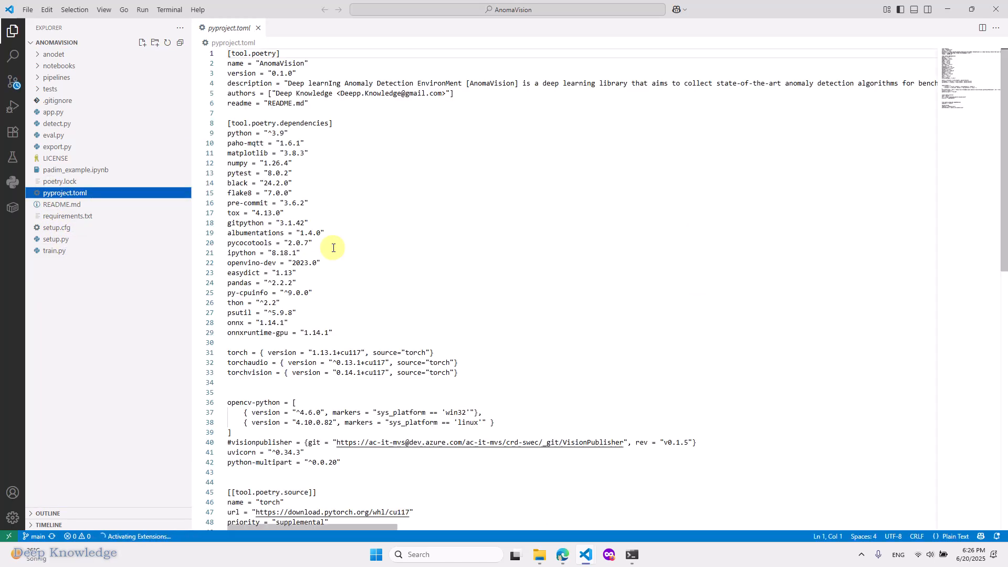
scroll(322, 331, "down", 2)
left_click(319, 330)
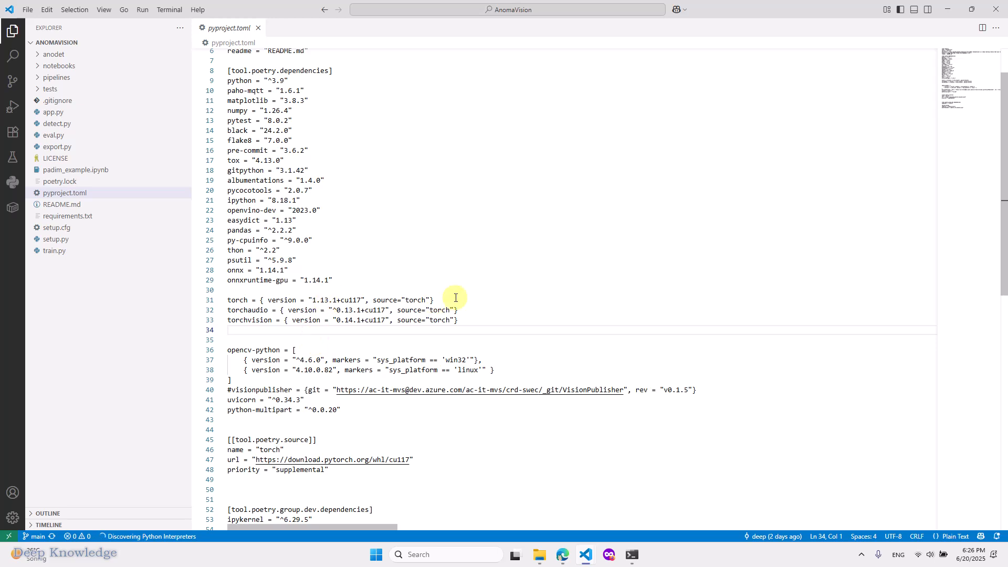
scroll(508, 286, "down", 4)
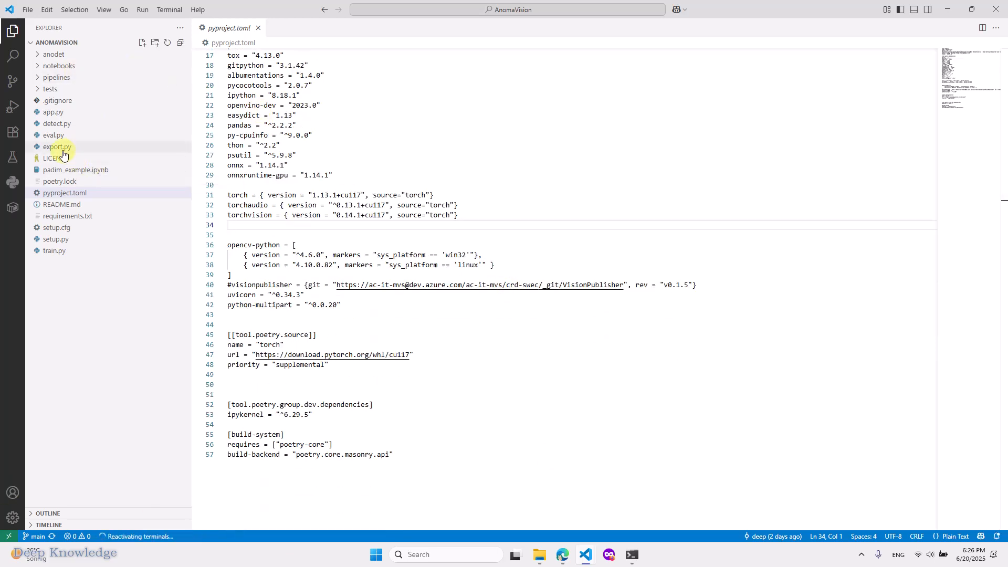
Step: Add the comment "## This is to make a complete evaluation of your dataset" above import time in eval.py
left_click(50, 137)
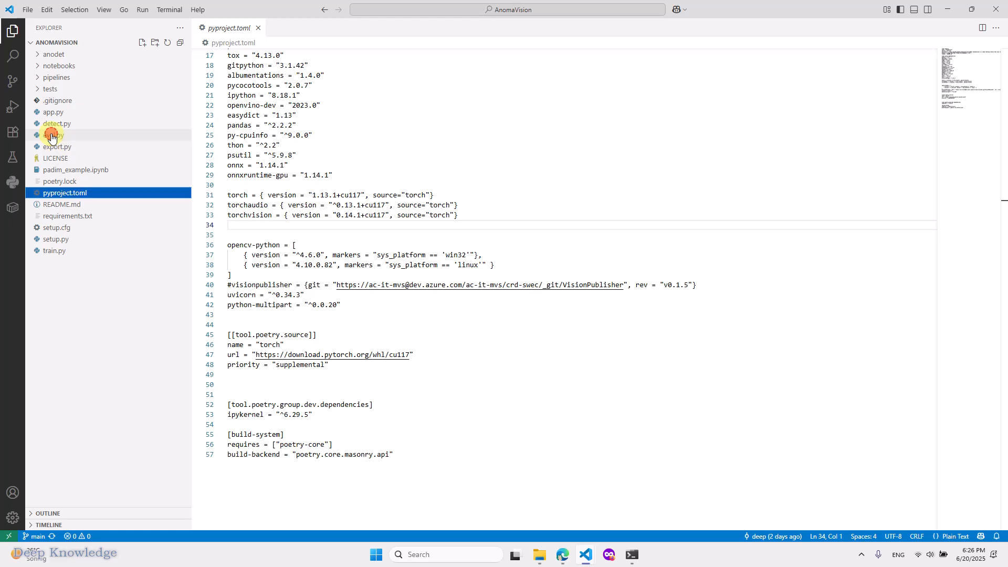
left_click(446, 147)
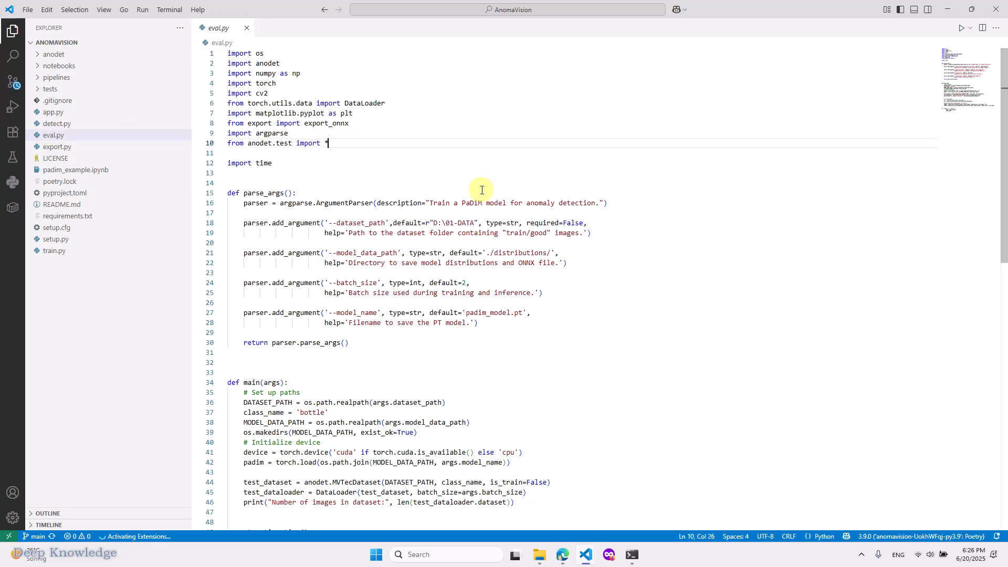
key("Down")
key("Return")
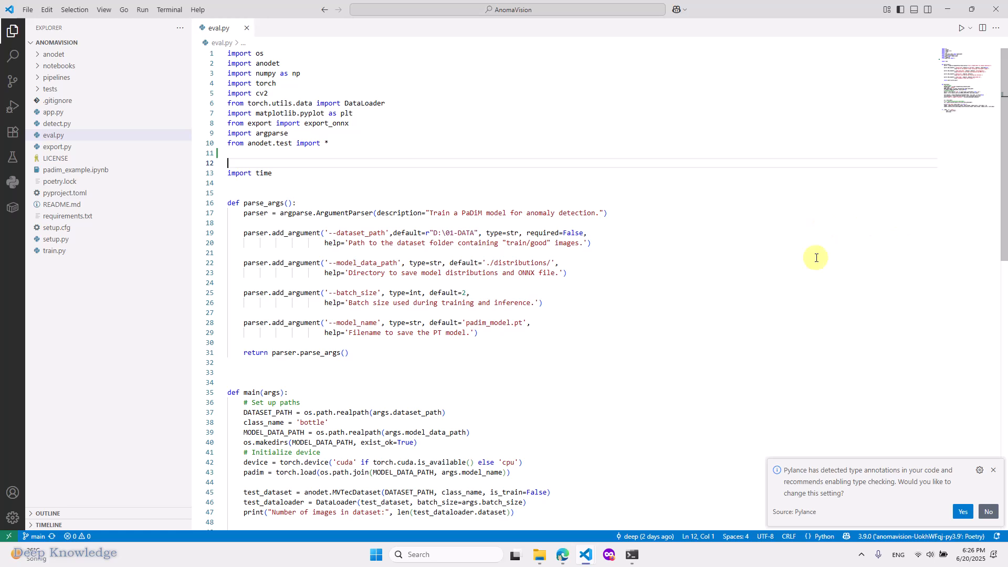
type("## The")
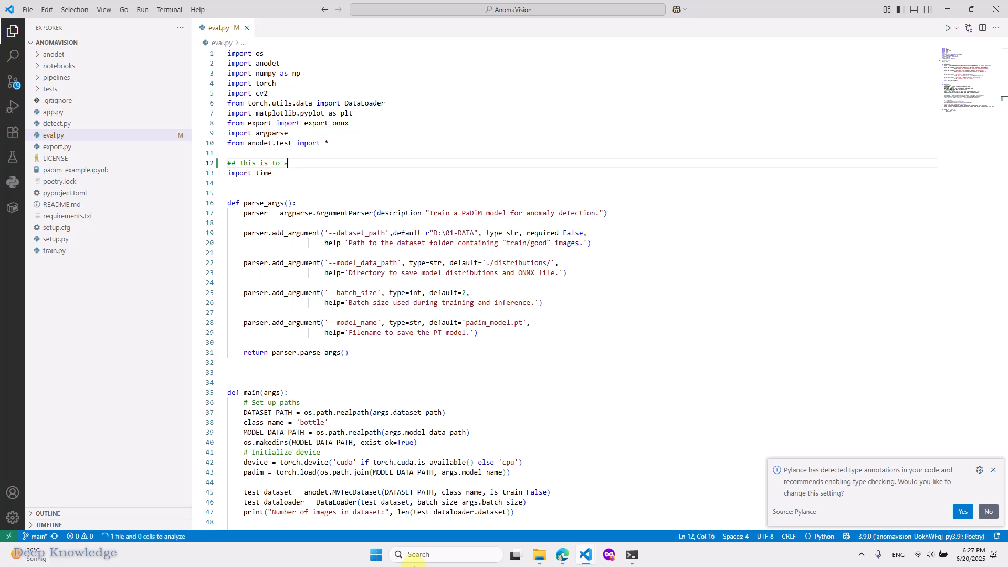
type("s is to make a compl")
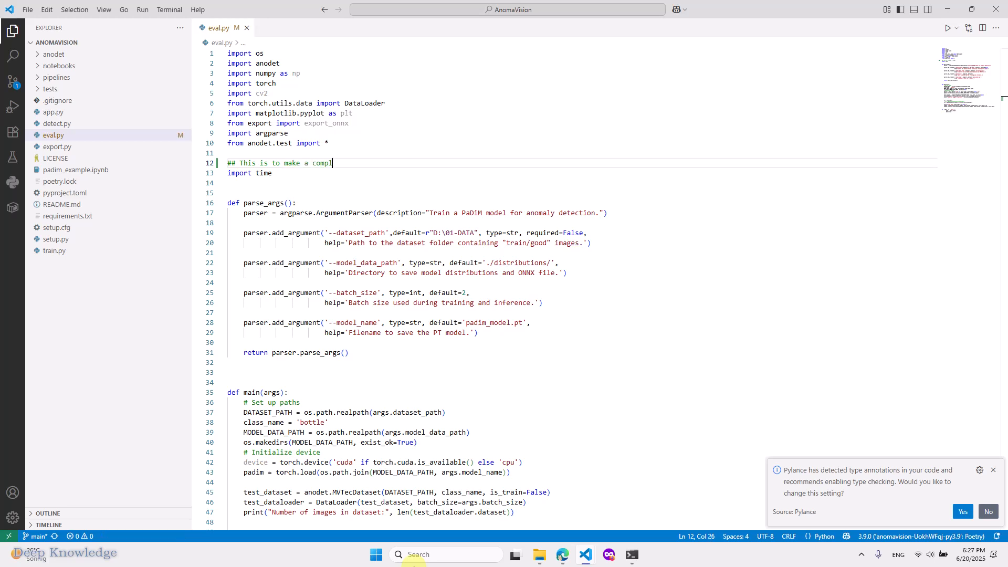
type("ete evaluation of your dataset")
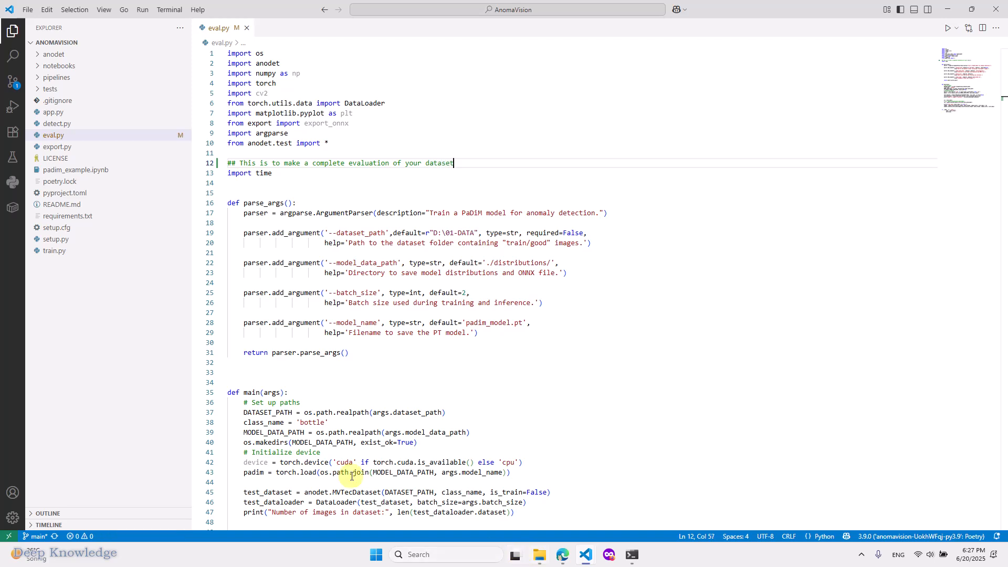
Step: Commit the eval.py change with the message "cgange eval file" and sync it to the remote repository
left_click(12, 81)
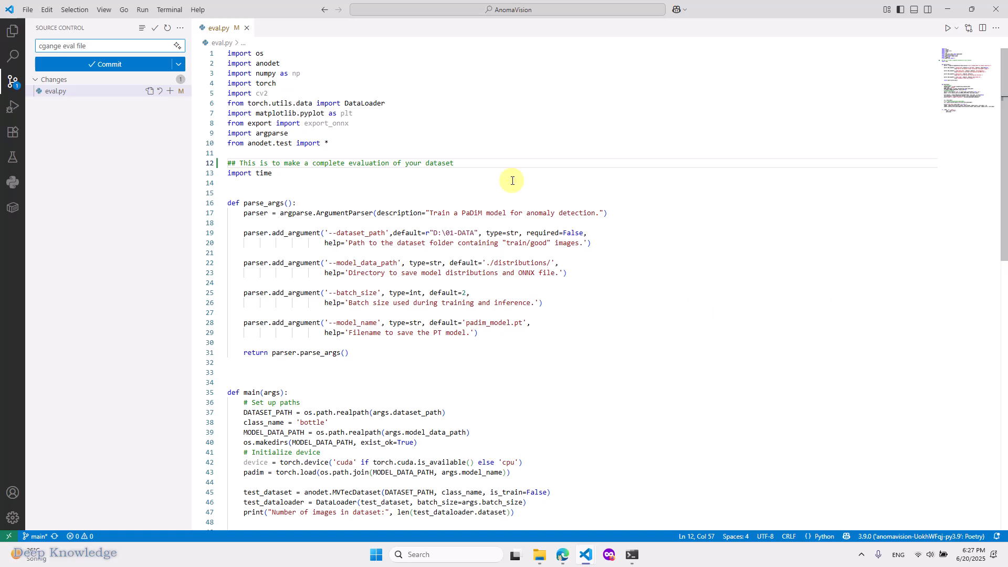
left_click(124, 73)
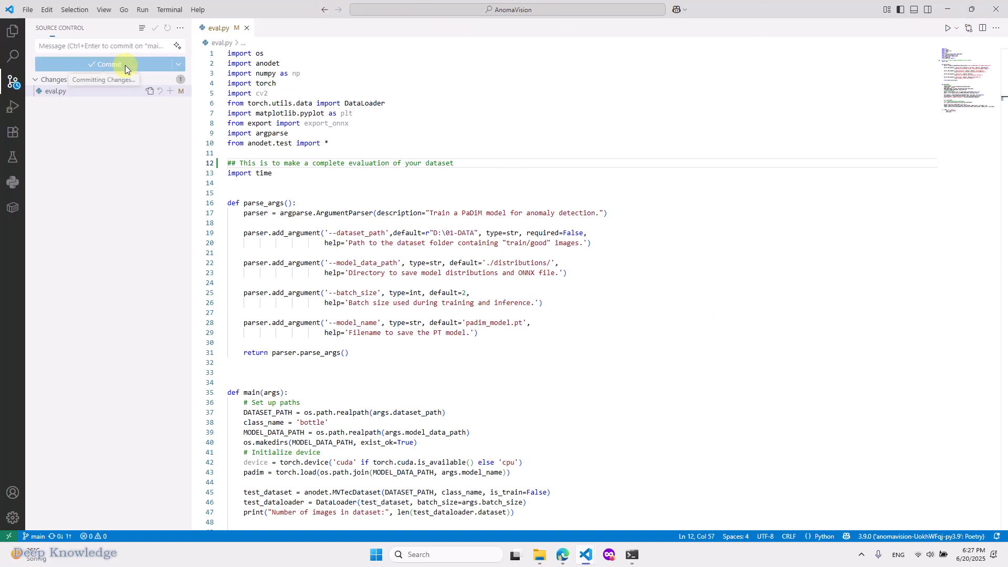
left_click(96, 66)
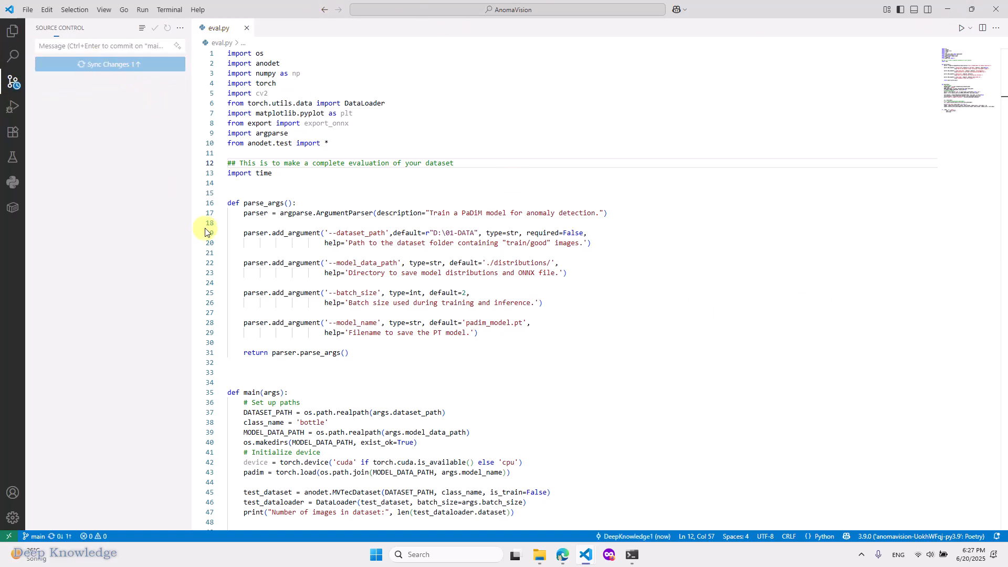
Step: Switch to the browser and open the Azure DevOps list of recently run pipelines
left_click(344, 197)
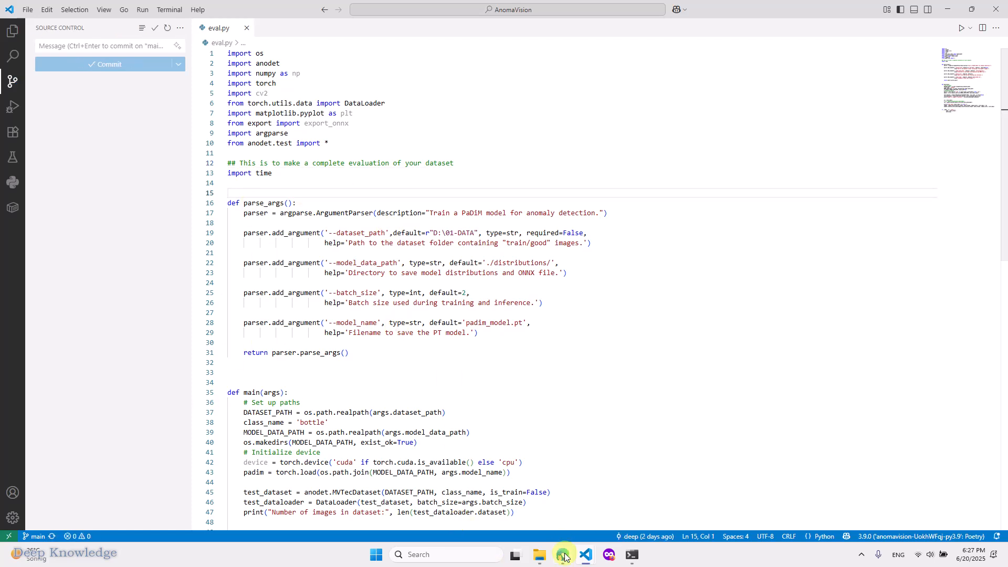
left_click(564, 556)
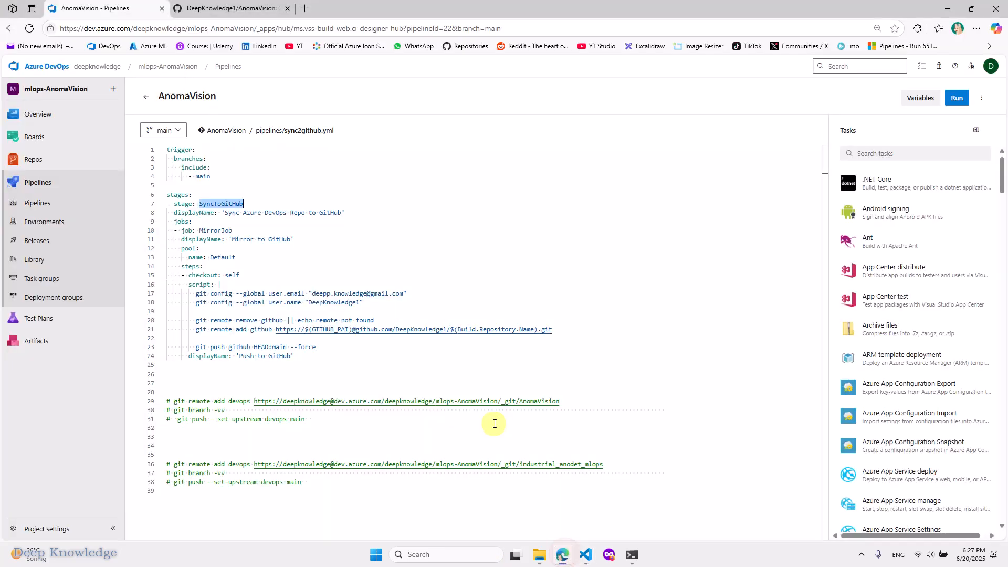
left_click(21, 188)
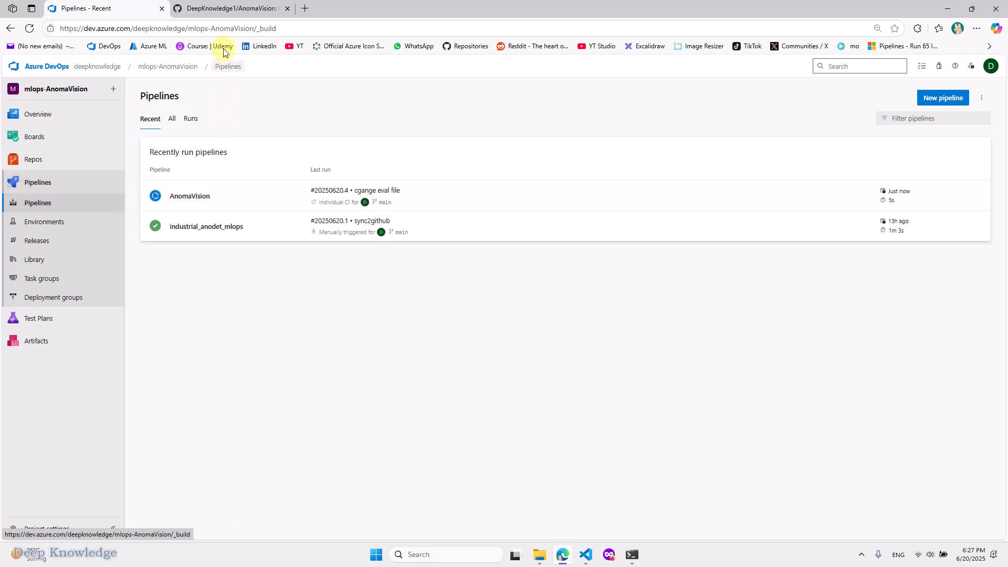
Step: Open eval.py in the AnomaVision repository on GitHub and check the lines above import time for the new comment
left_click(235, 9)
scroll(184, 339, "down", 2)
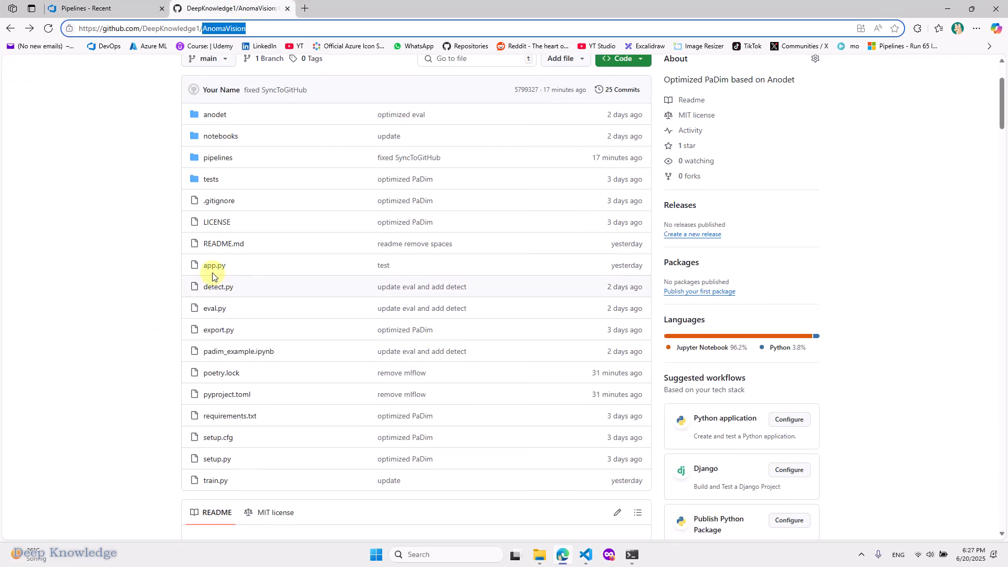
left_click(213, 310)
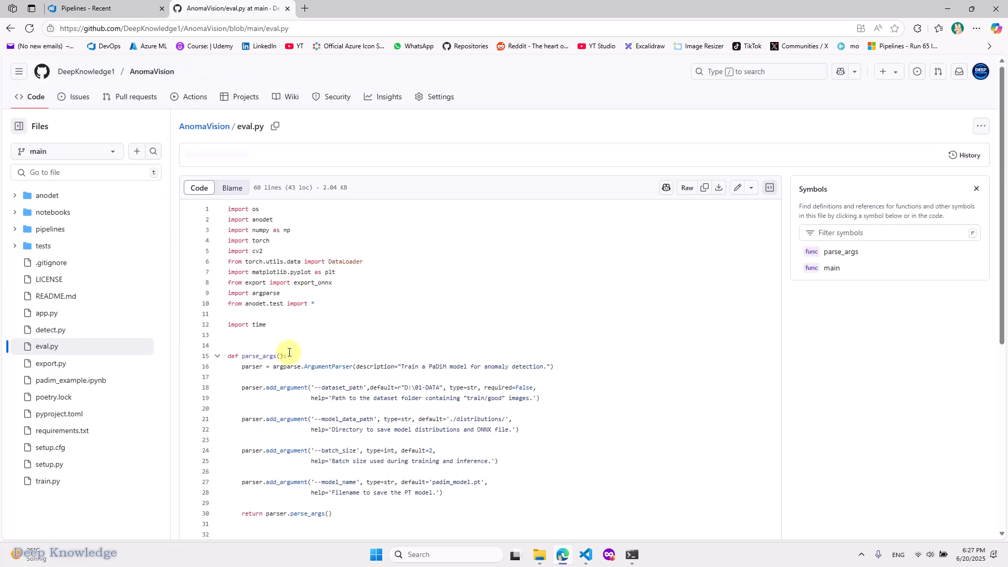
left_click_drag(288, 354, 287, 319)
double_click(288, 318)
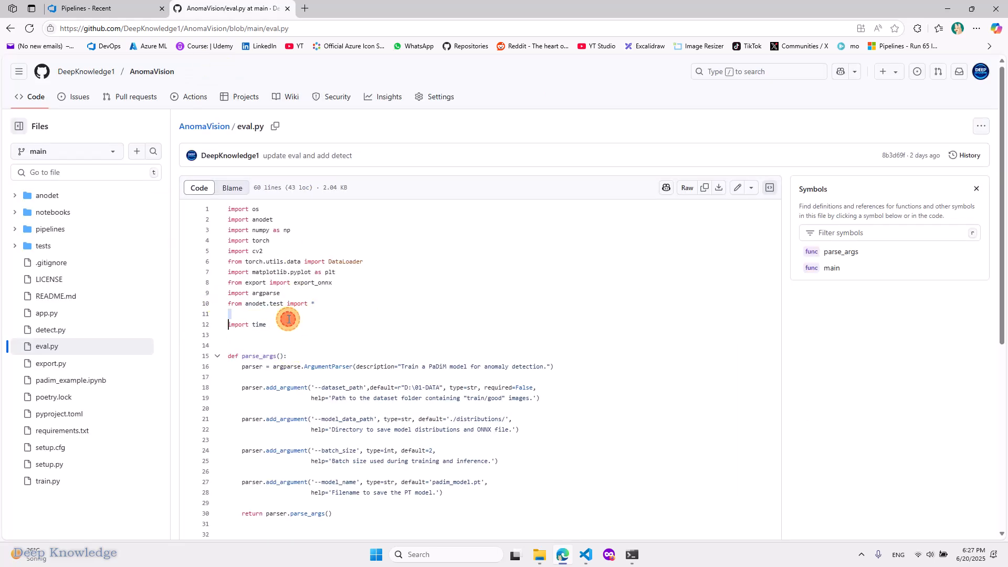
Step: Open the Mirror to GitHub job log of the AnomaVision pipeline run "cgange eval file" in Azure DevOps
left_click(80, 8)
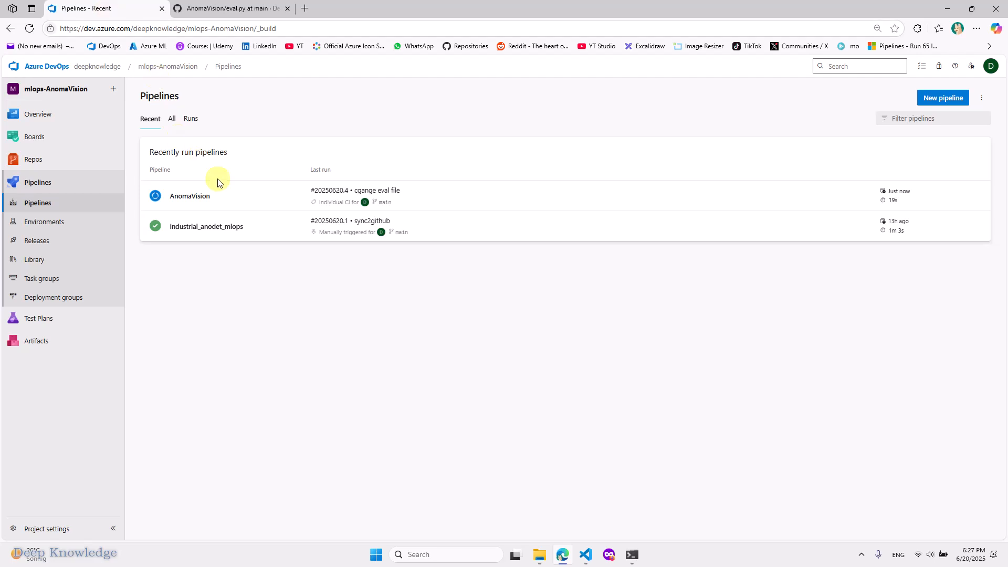
left_click(193, 196)
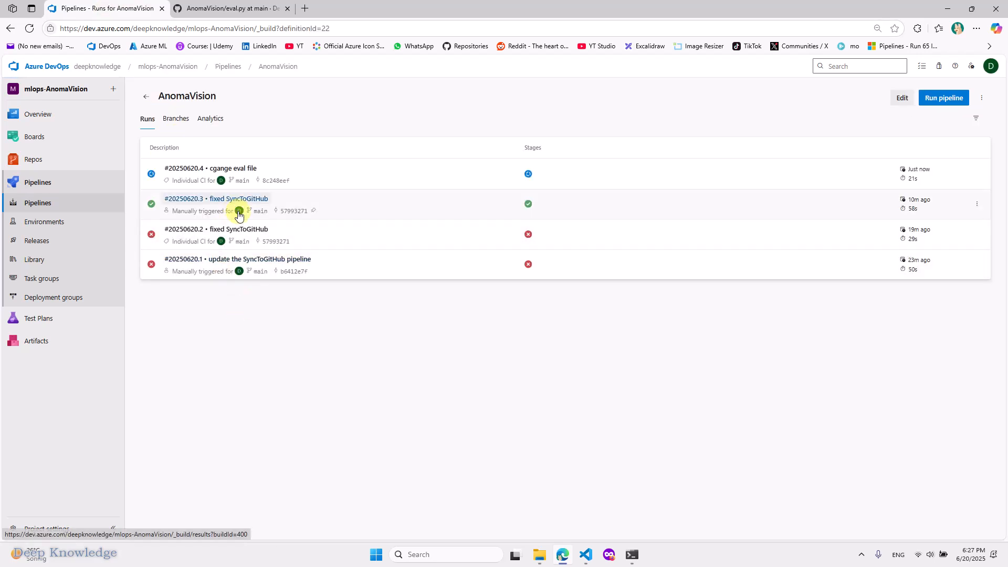
left_click(328, 174)
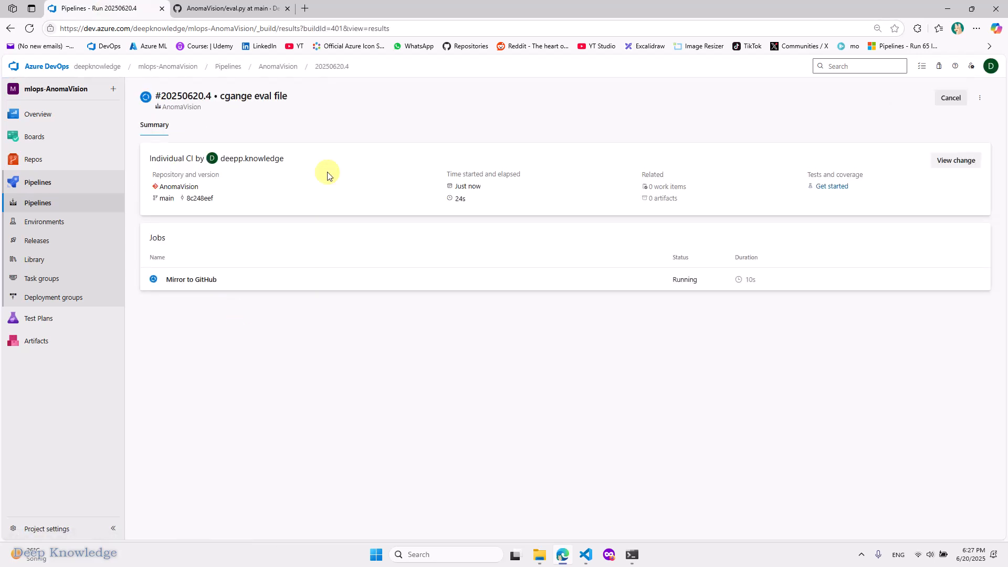
left_click(212, 282)
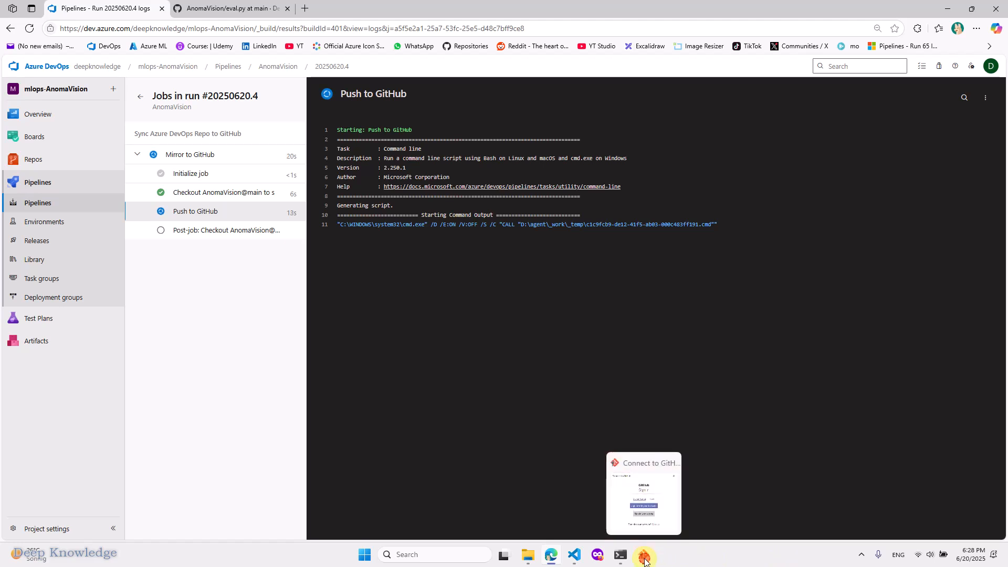
Step: Sign in to GitHub through the browser for Git Credential Manager, close the authentication page and return to the pipeline log
left_click(645, 556)
left_click(468, 278)
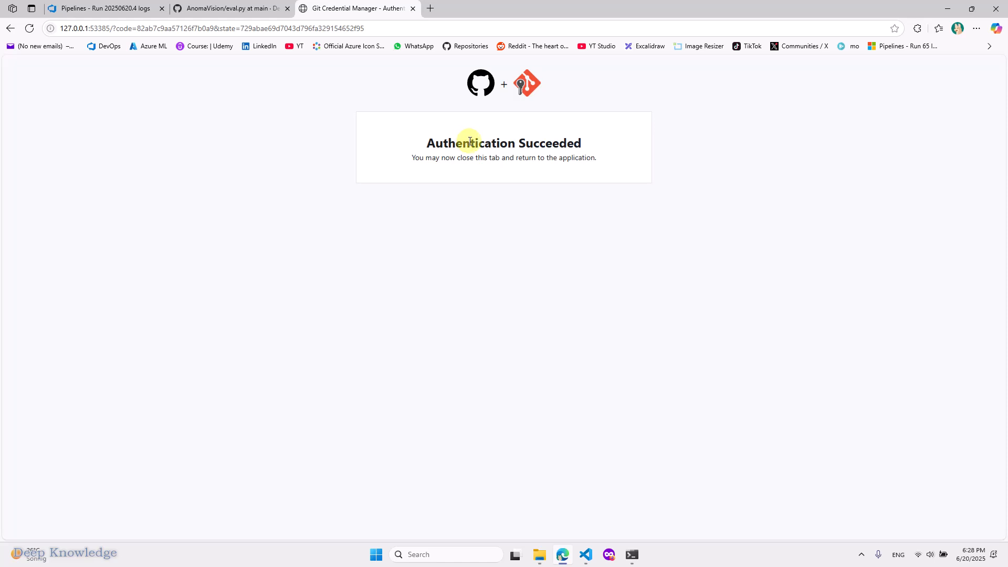
left_click(412, 9)
left_click(124, 6)
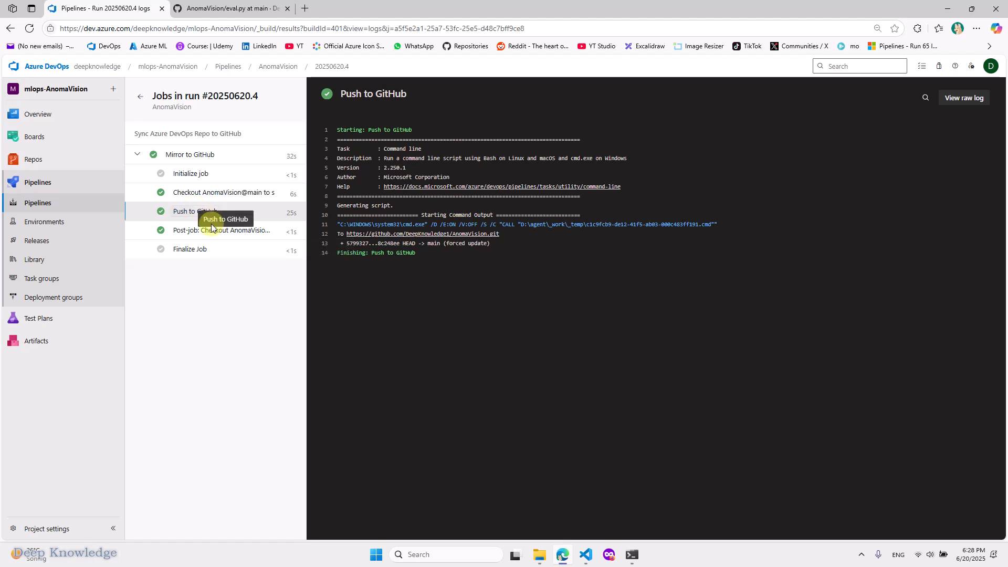
Step: Reload eval.py on GitHub and check it for the comment "## This is to make a complete evaluation of your dataset"
left_click(235, 8)
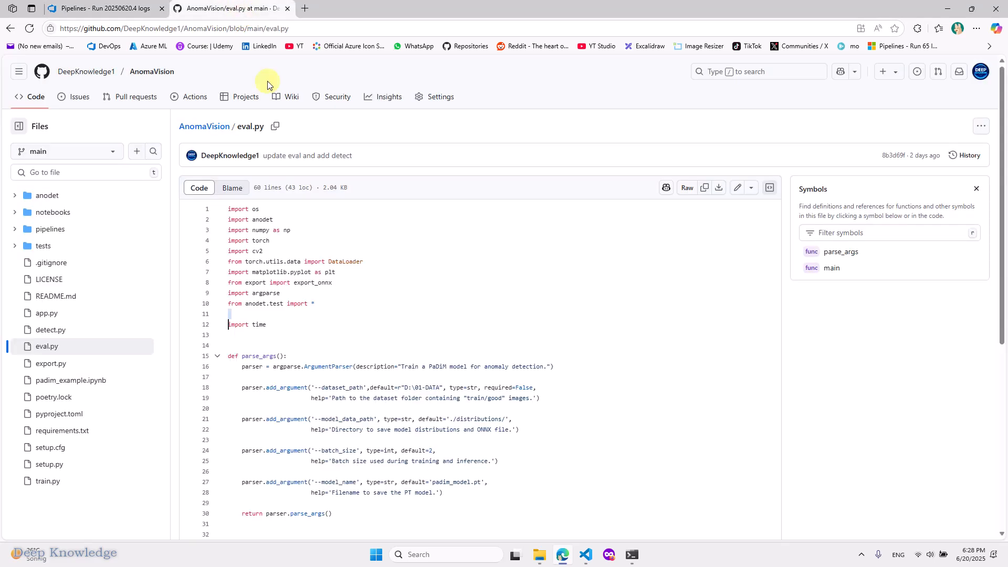
left_click(29, 29)
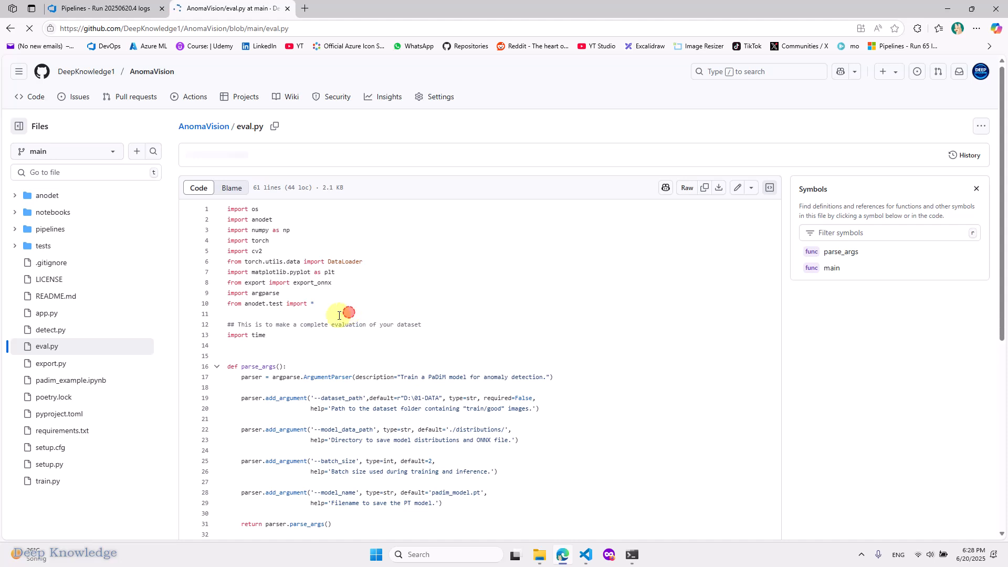
triple_click(315, 335)
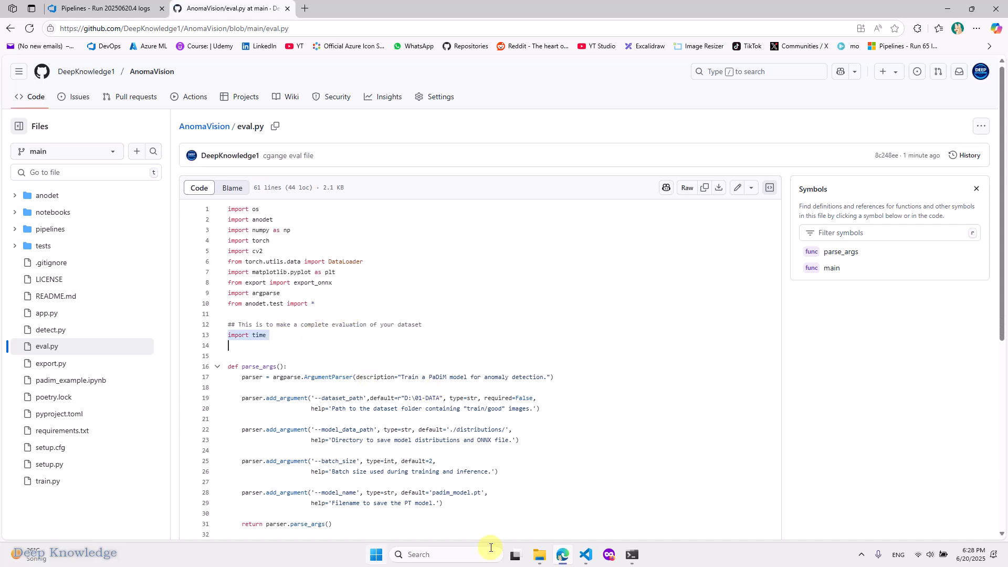
triple_click(412, 327)
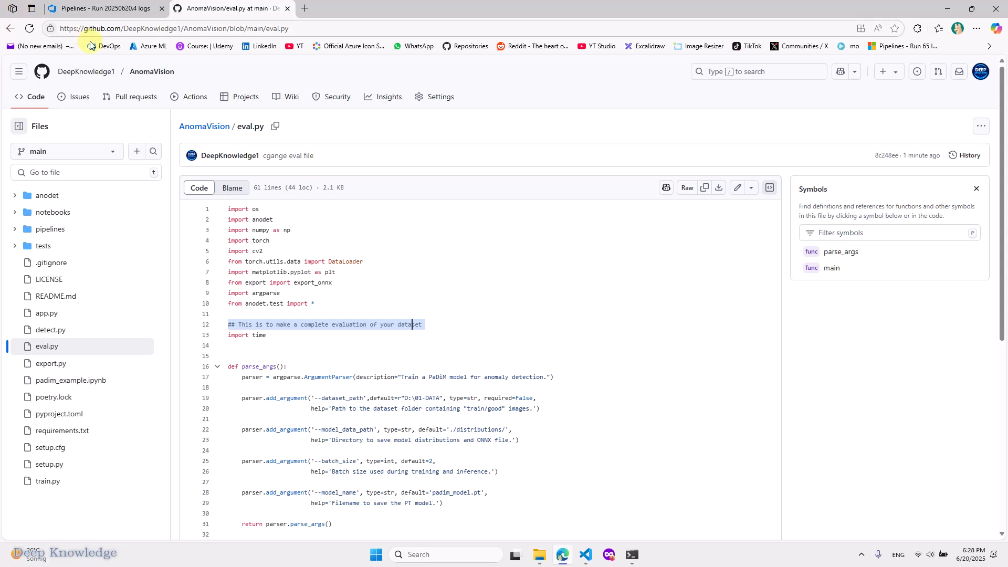
Step: Return to the AnomaVision repository's main page on GitHub and examine the commit message for eval.py and the README
left_click(154, 73)
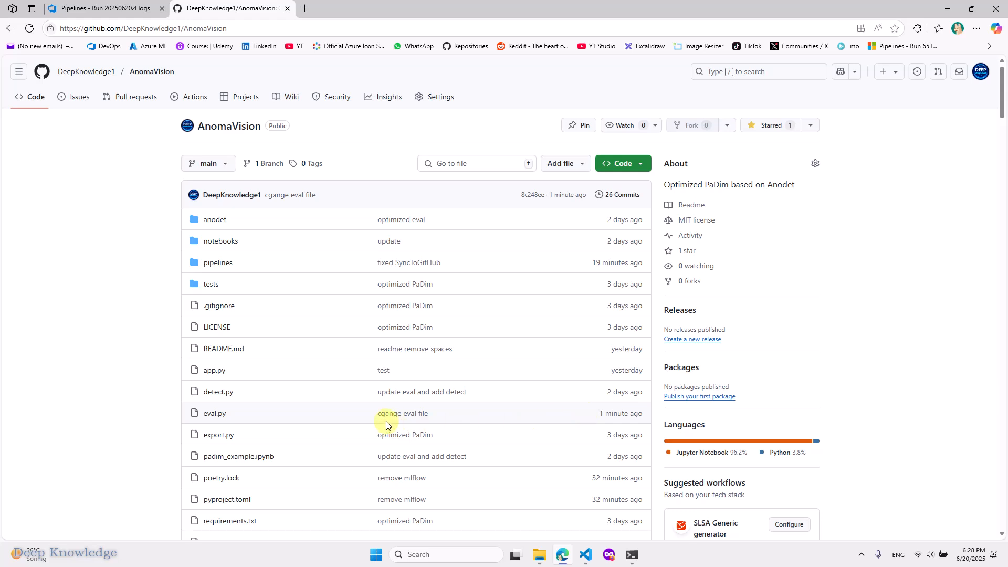
left_click_drag(432, 414, 377, 414)
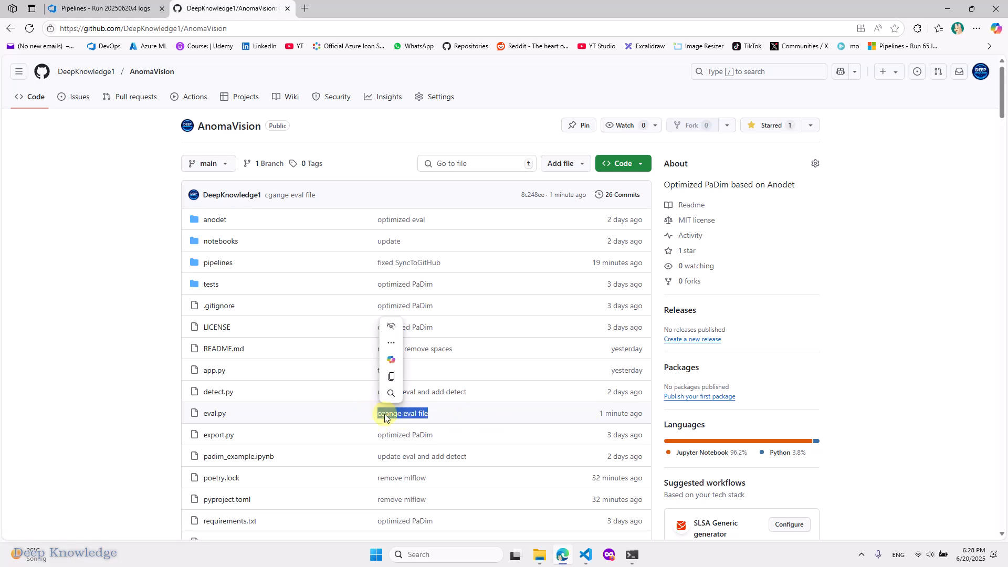
left_click(131, 430)
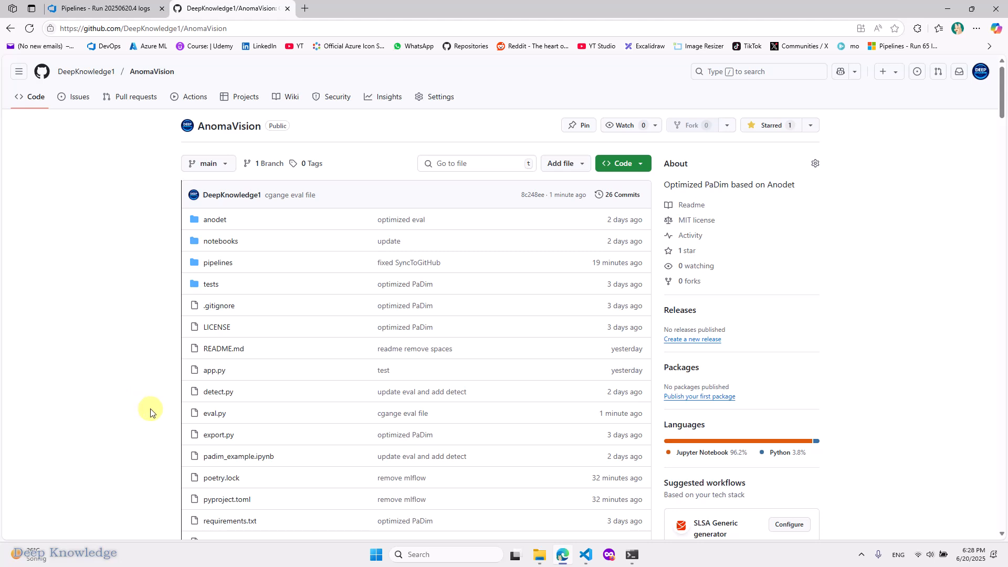
scroll(140, 263, "down", 5)
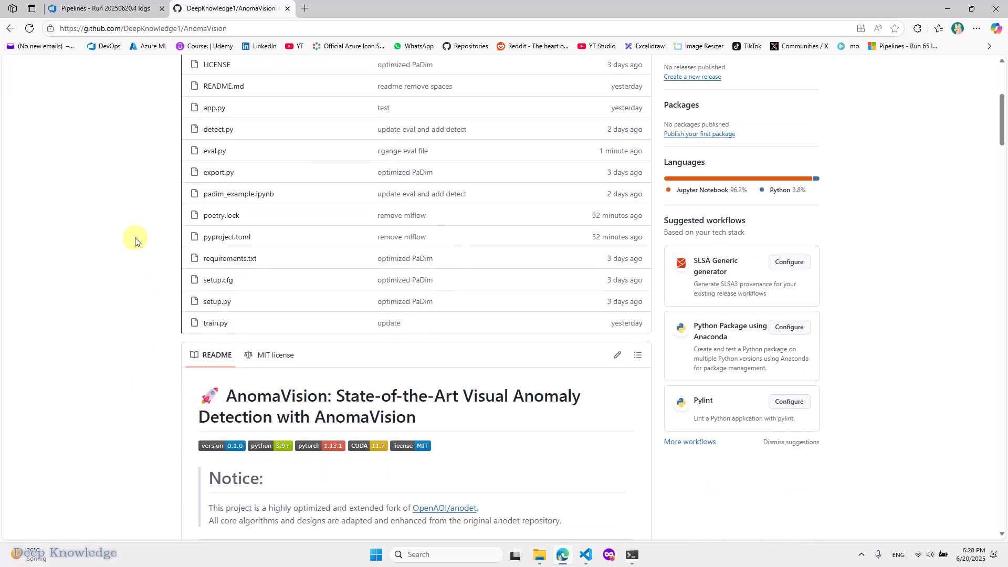
scroll(139, 260, "down", 7)
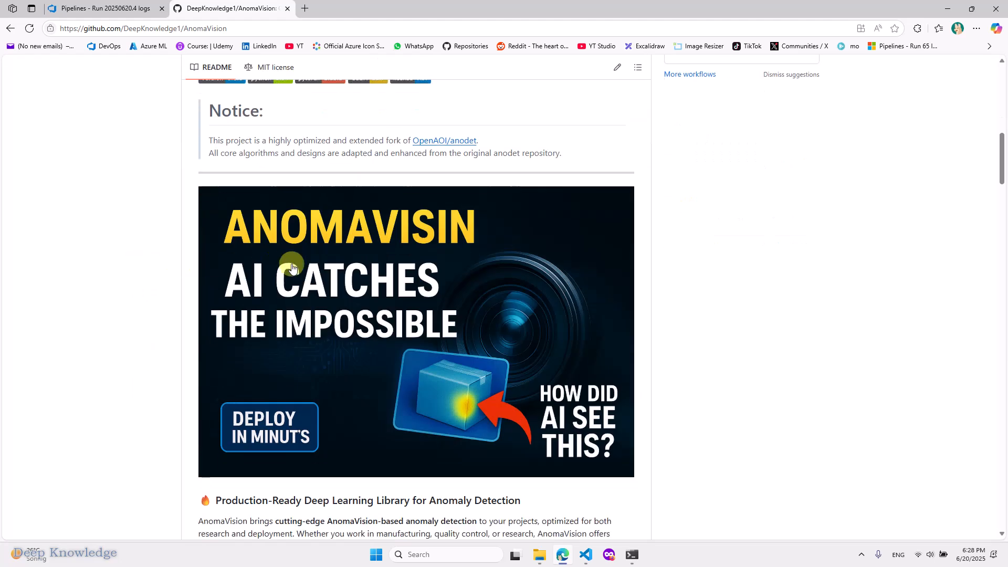
scroll(129, 205, "up", 2)
scroll(125, 212, "up", 6)
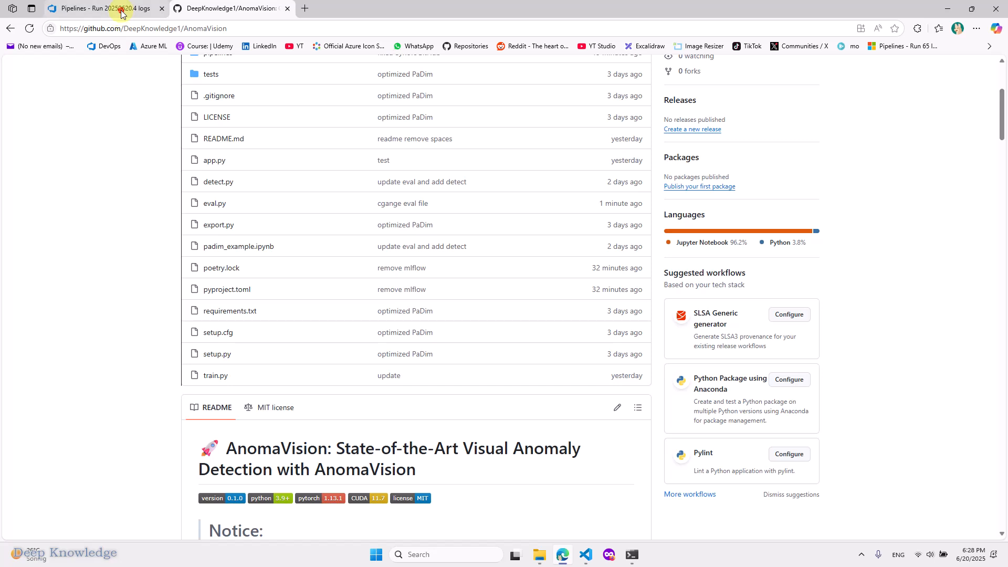
Step: Open the pushes of the mlops-AnomaVision project in Azure DevOps and switch to the industrial_anodet_mlops repository
left_click(117, 9)
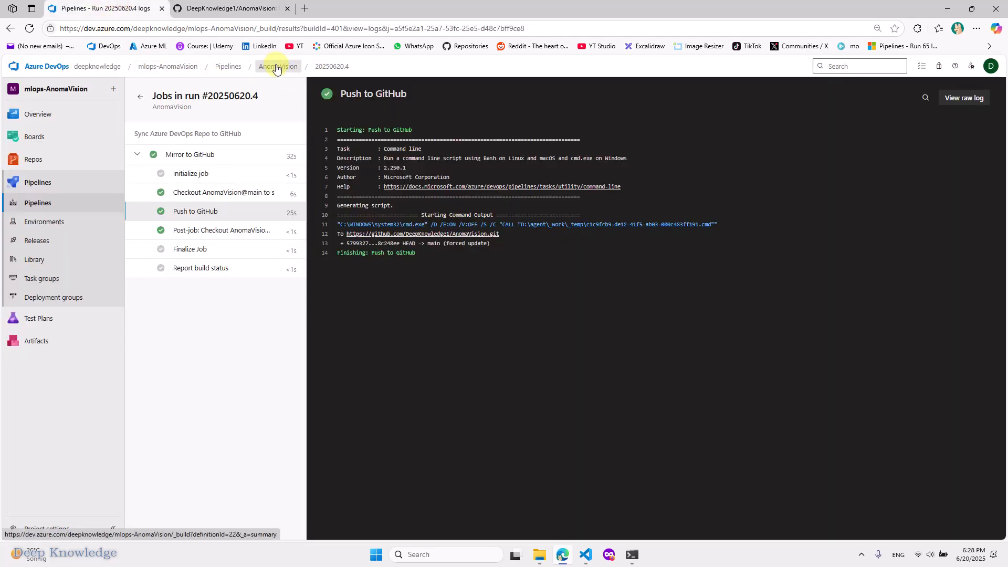
left_click(165, 65)
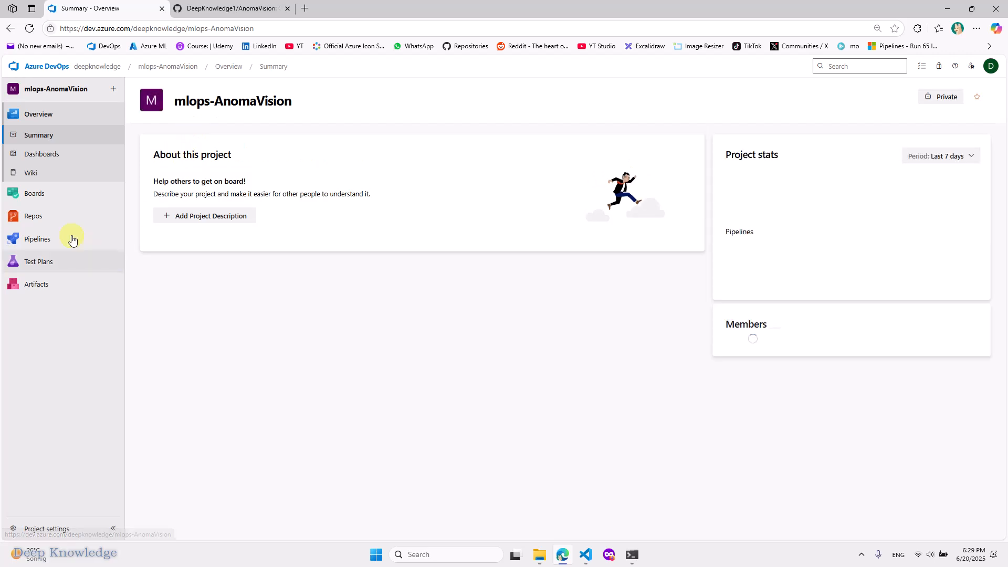
mouse_move(41, 235)
left_click(158, 242)
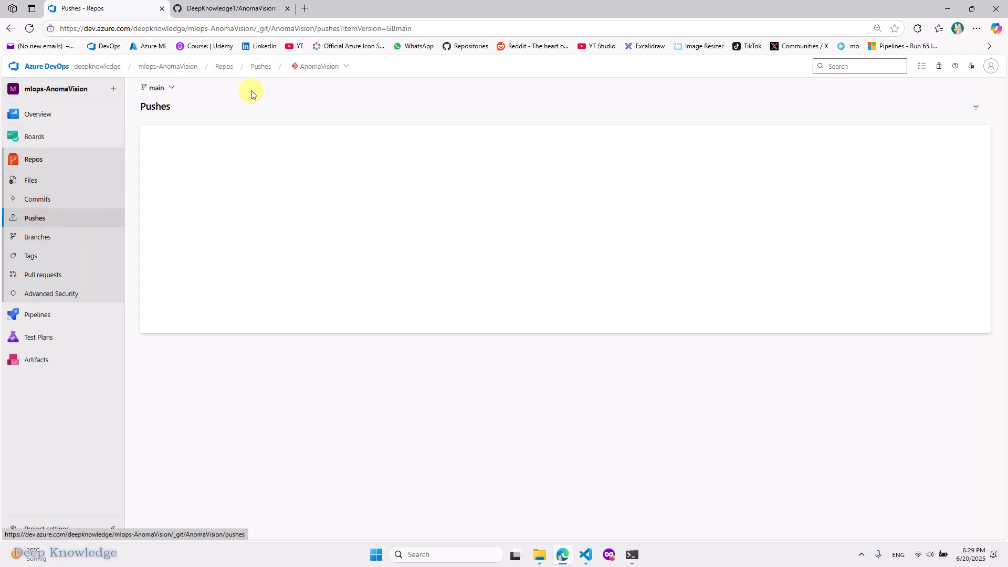
left_click(310, 67)
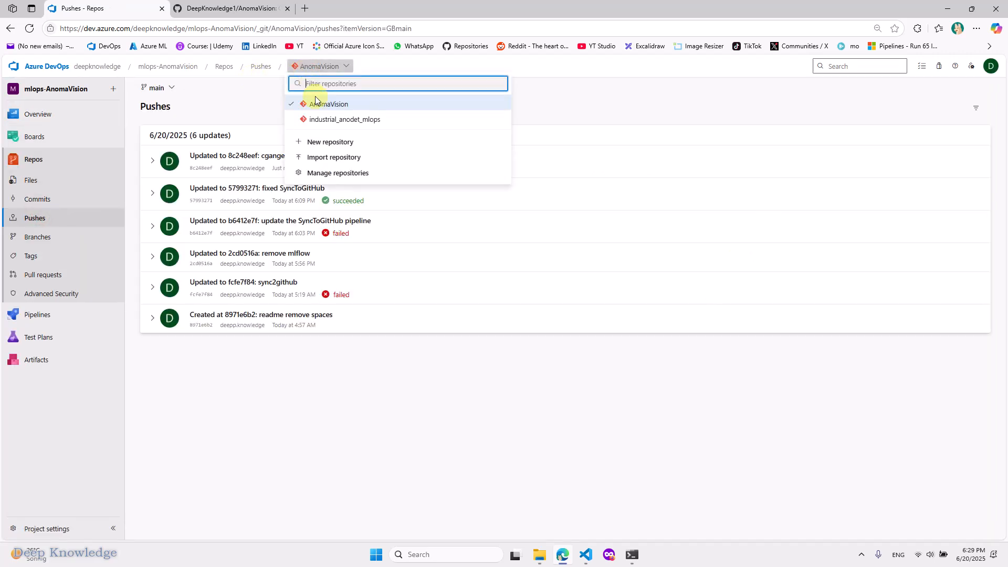
left_click(330, 119)
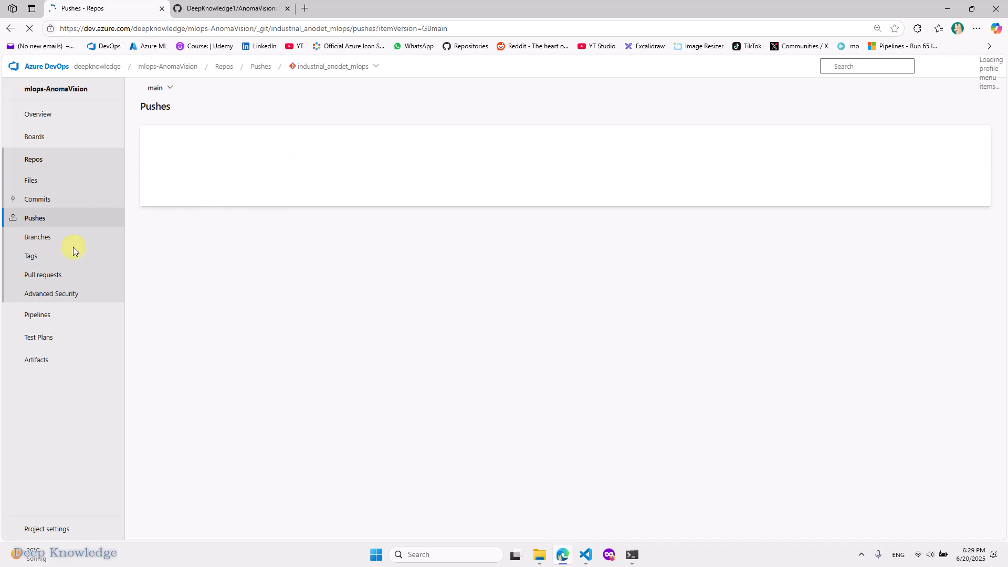
Step: Open sync2github.yml in the repository's pipelines folder and examine its SyncToGitHub stage and mirror job
left_click(33, 161)
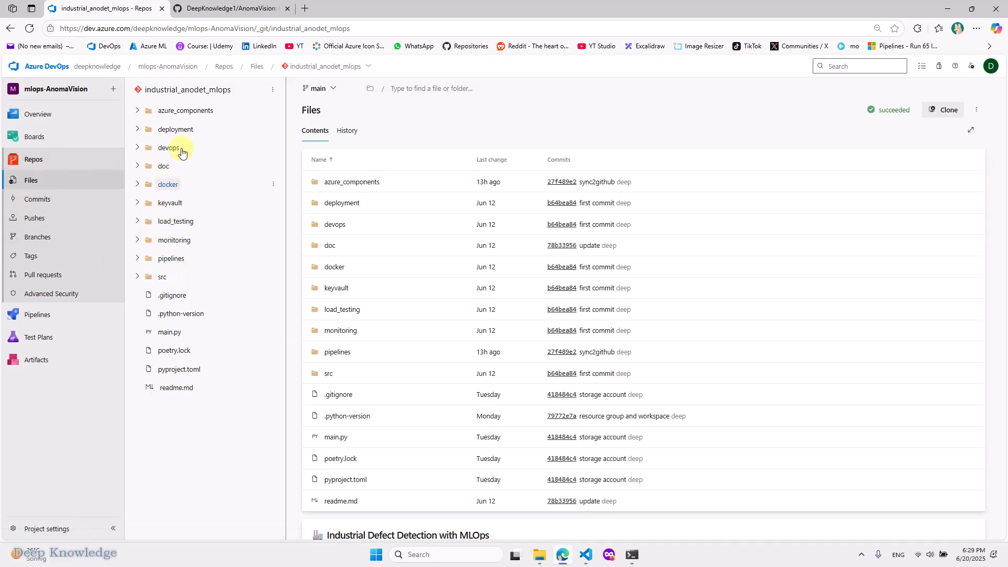
left_click(169, 259)
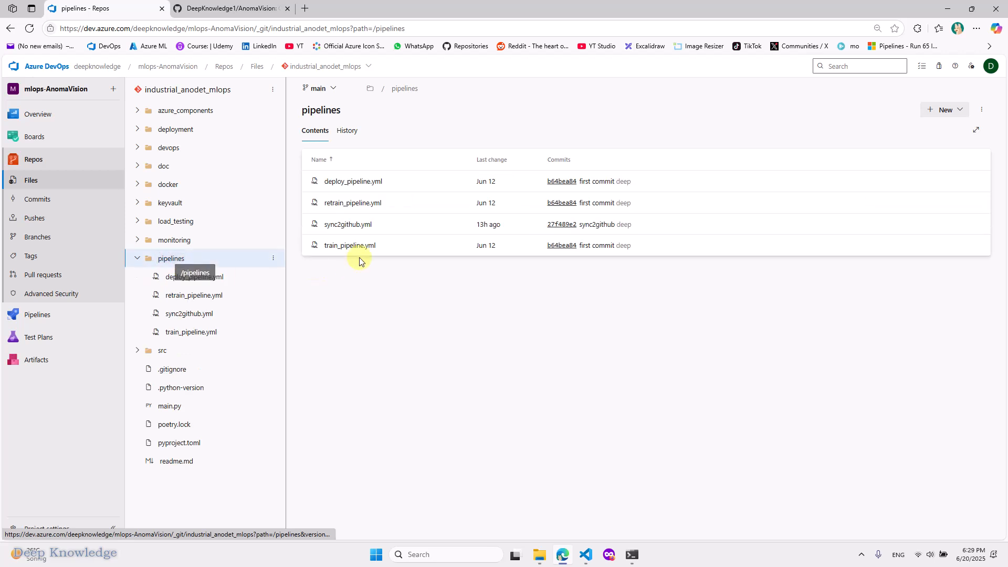
left_click(338, 225)
left_click(400, 283)
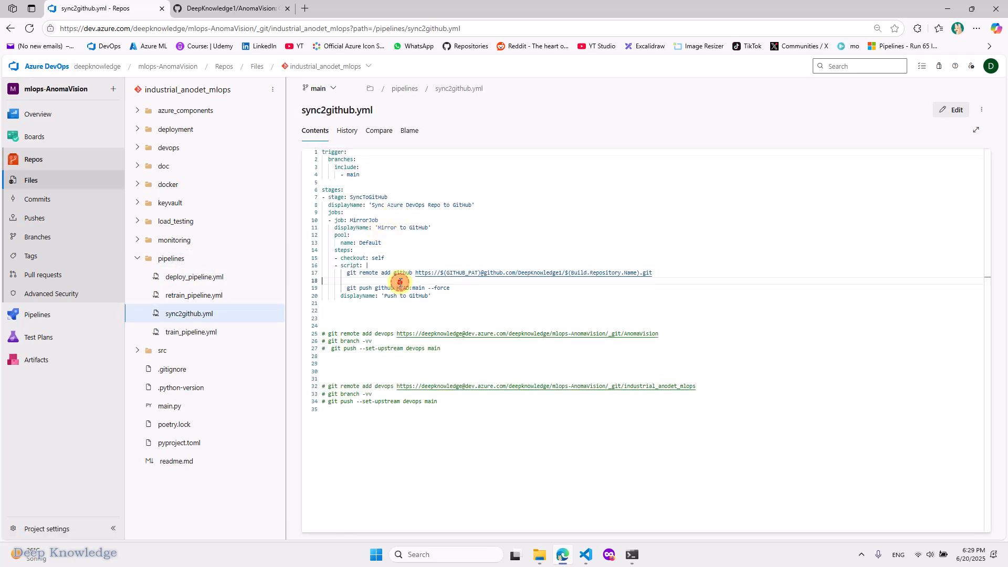
left_click_drag(442, 296, 290, 214)
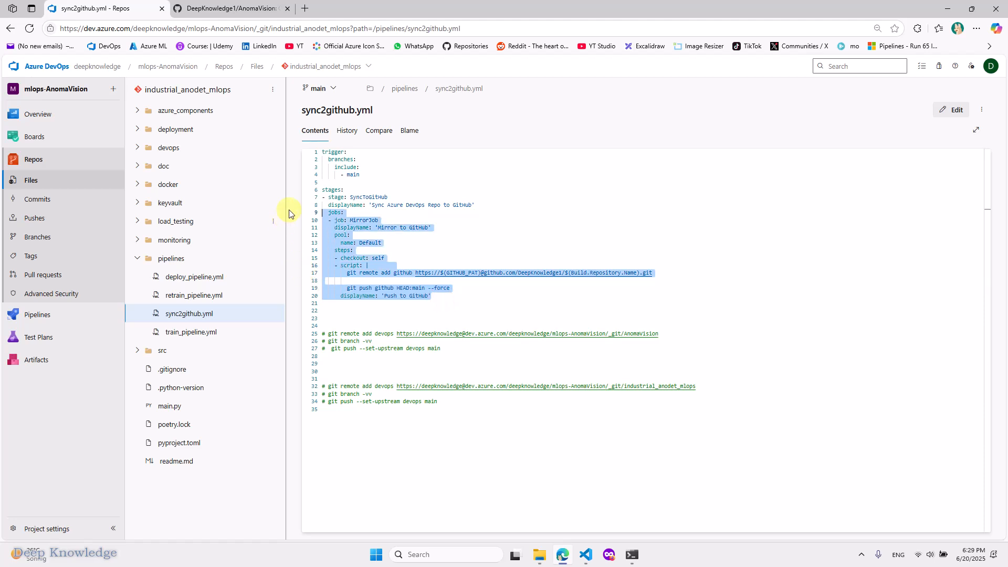
triple_click(379, 204)
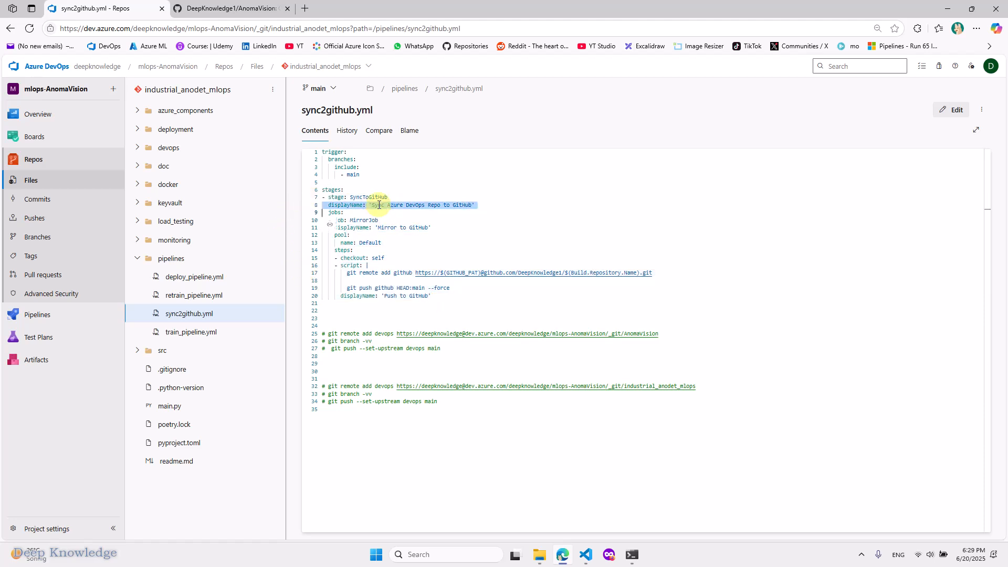
Step: Review the recently run pipelines in Azure DevOps alongside the AnomaVision repository's files and README on GitHub
left_click(64, 322)
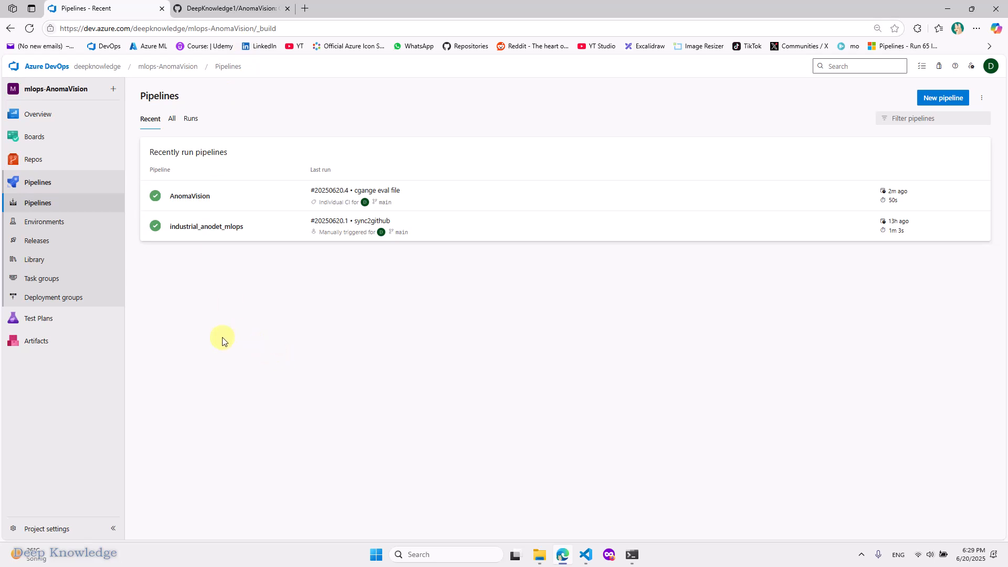
left_click(241, 378)
left_click(207, 7)
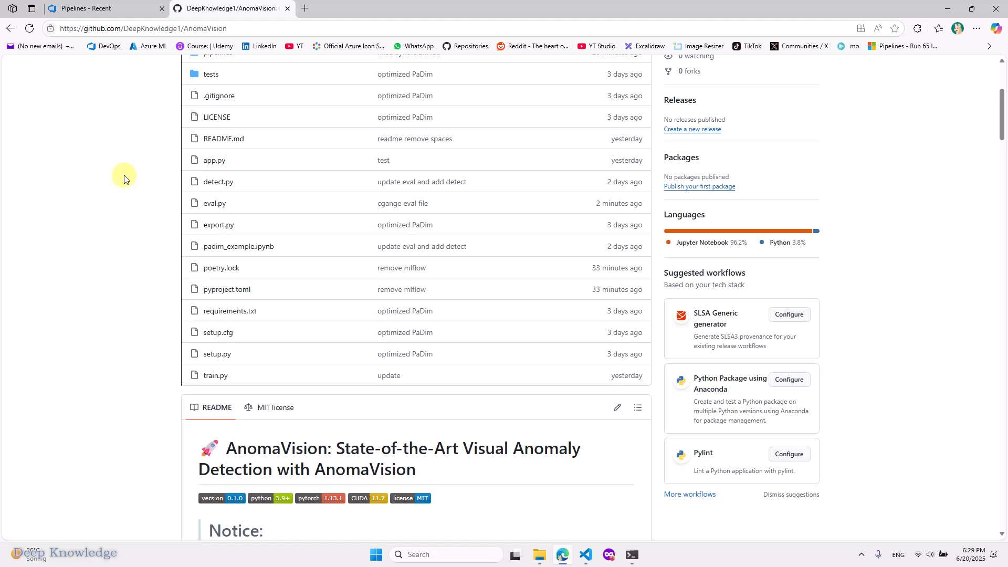
left_click(81, 9)
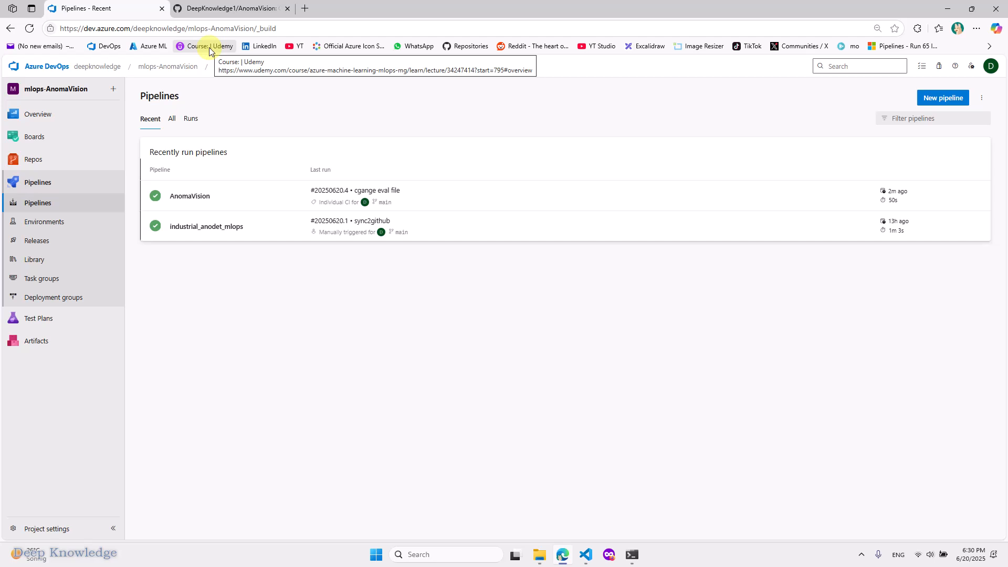
left_click(212, 10)
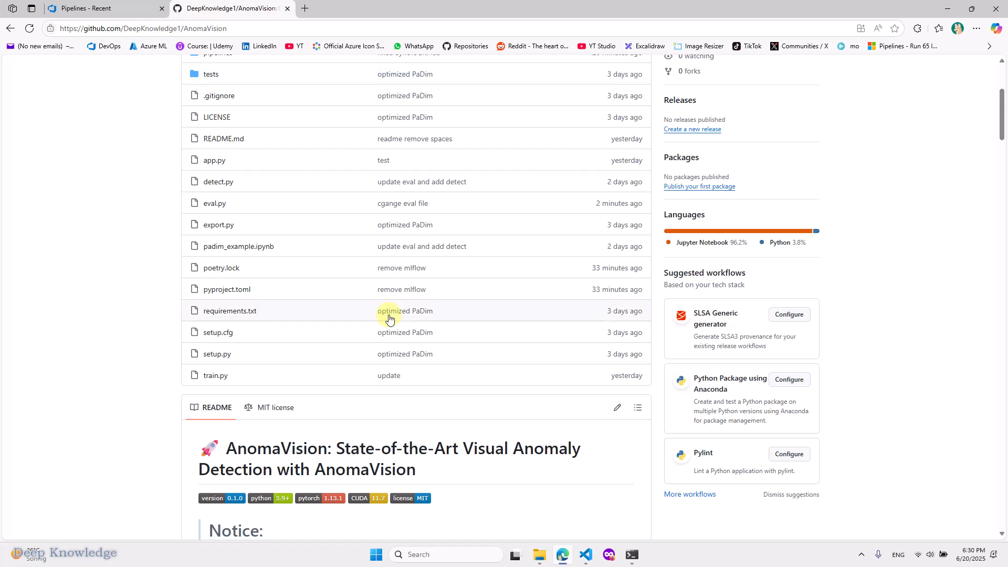
scroll(120, 183, "up", 5)
scroll(108, 218, "down", 9)
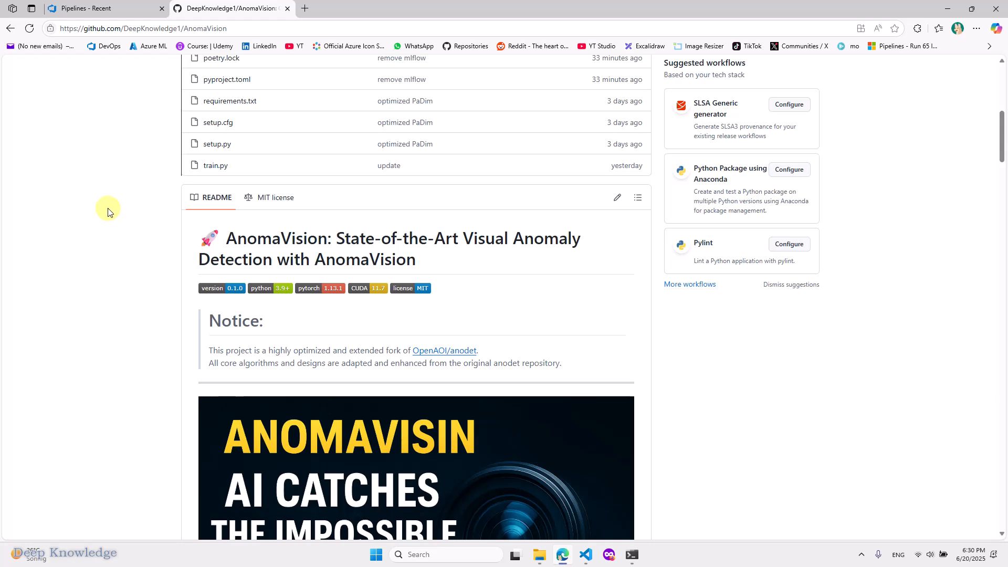
left_click(839, 551)
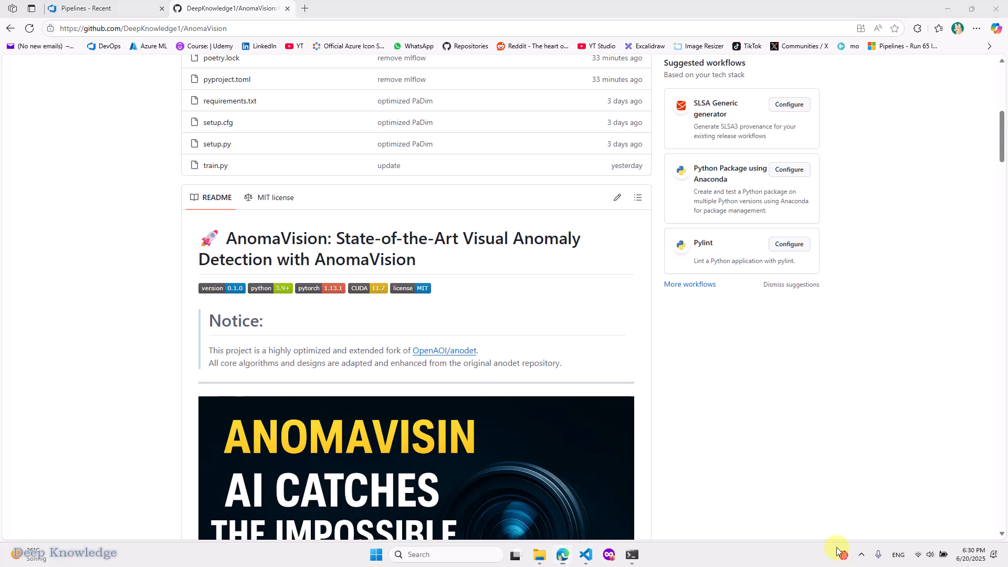